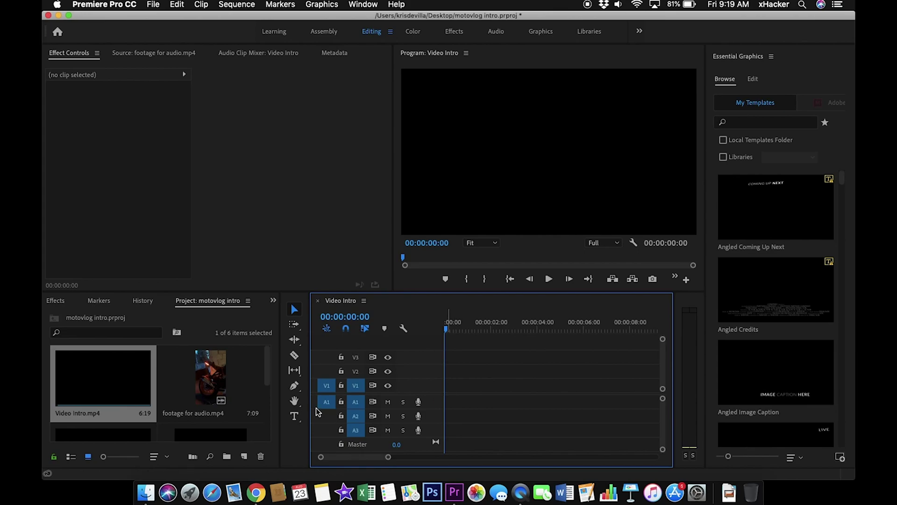
Step: Add a text layer reading "XRIDERPH" to the blank frame at the start of the sequence
left_click(294, 416)
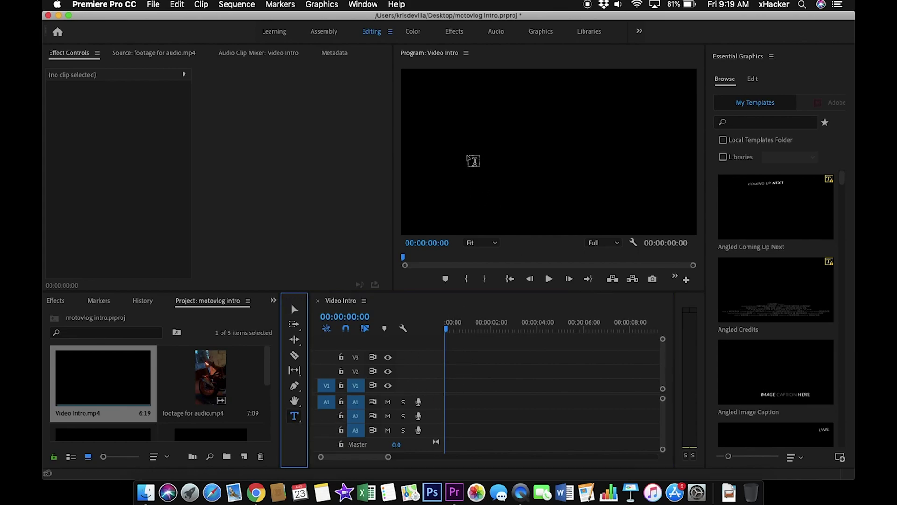
left_click(488, 162)
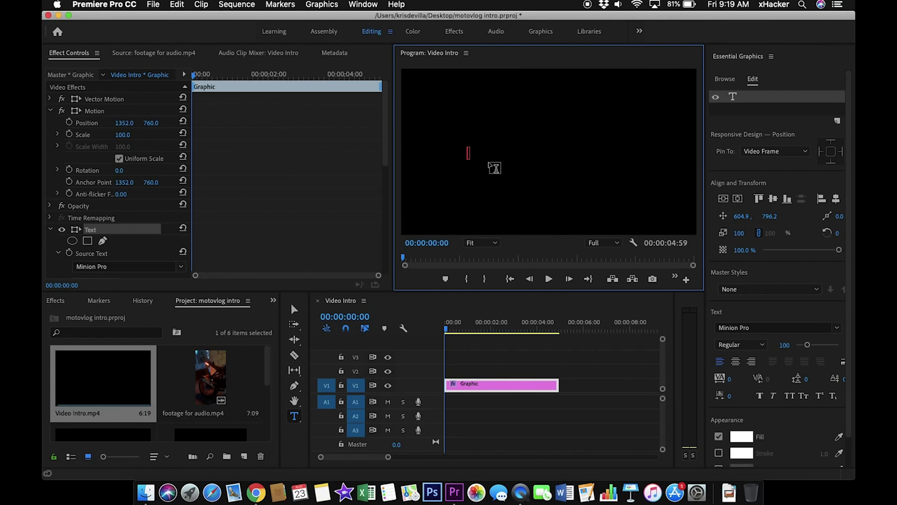
type("XRIDERPH")
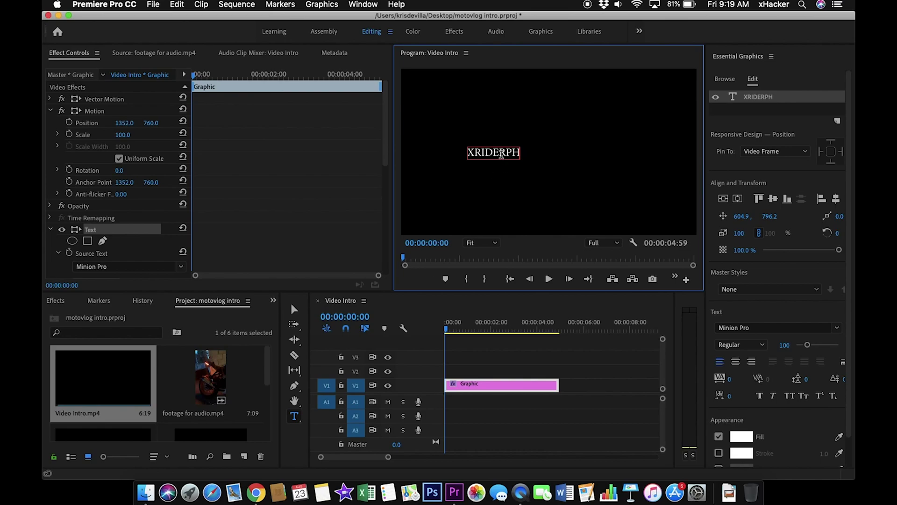
Step: Set the font of the whole XRIDERPH title to Lato Bold
left_click(509, 154)
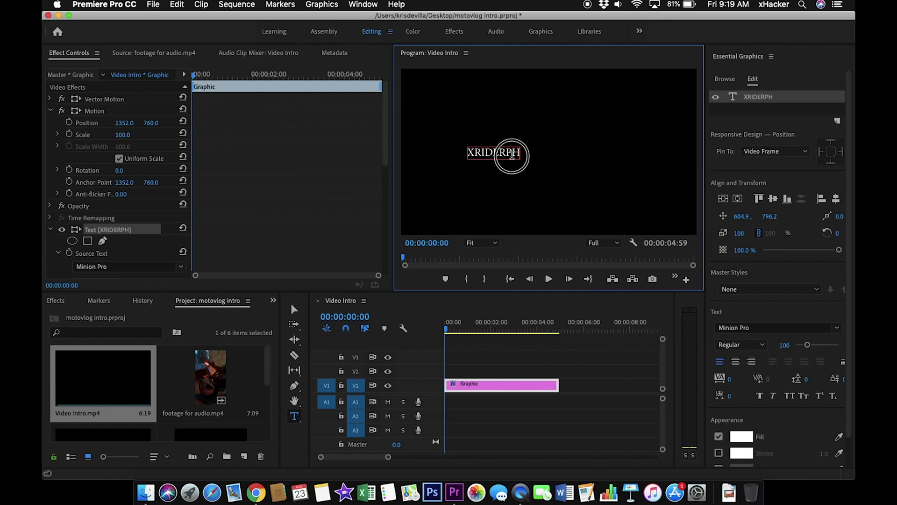
double_click(511, 154)
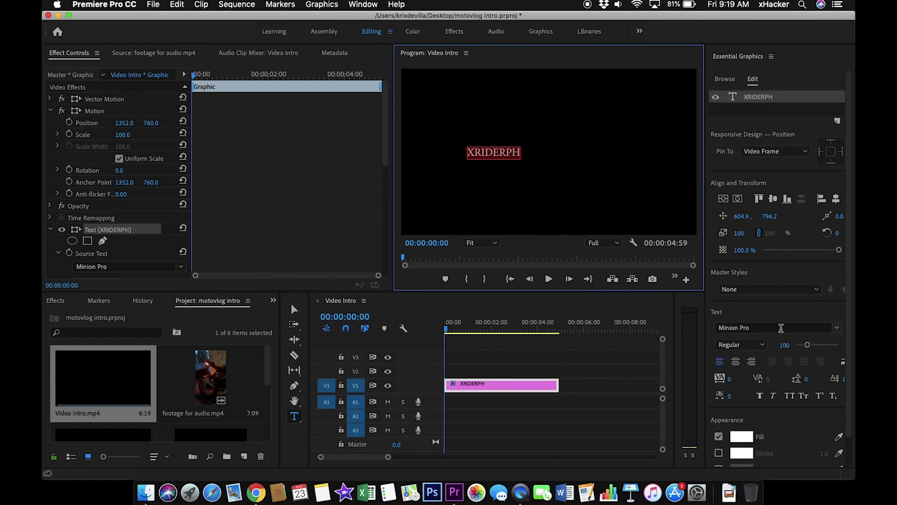
left_click(837, 328)
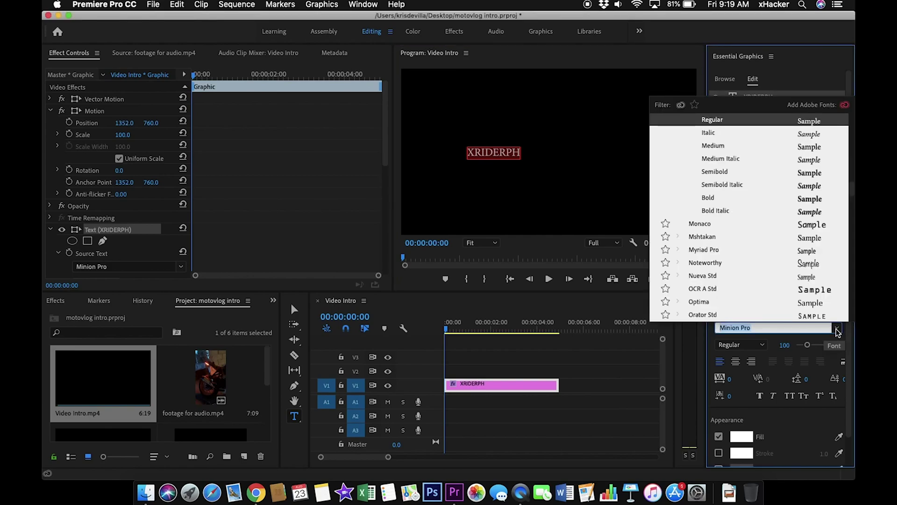
type("lato")
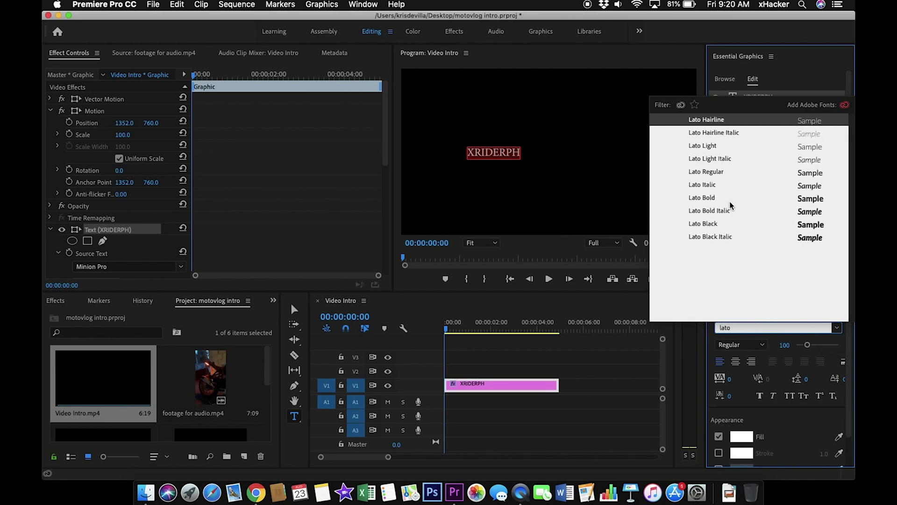
left_click(709, 199)
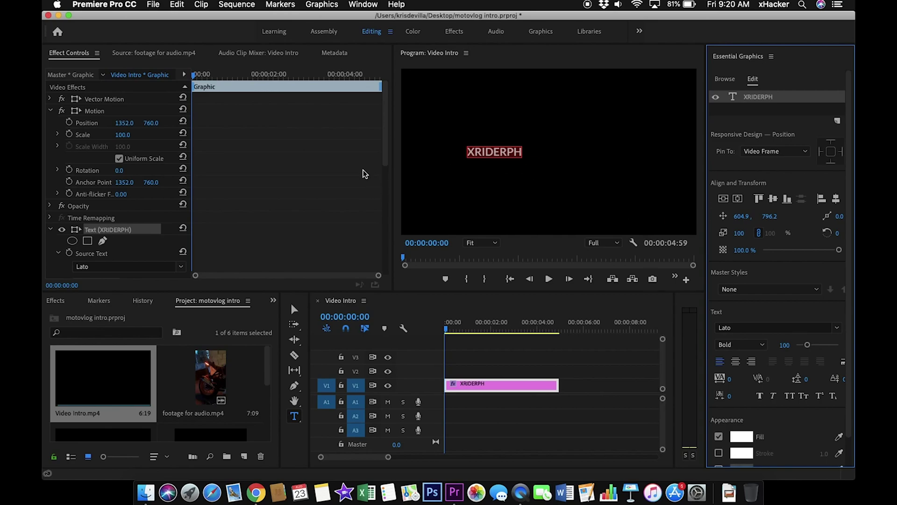
Step: Center the title horizontally and vertically in the frame and set its tracking to 300
left_click(763, 99)
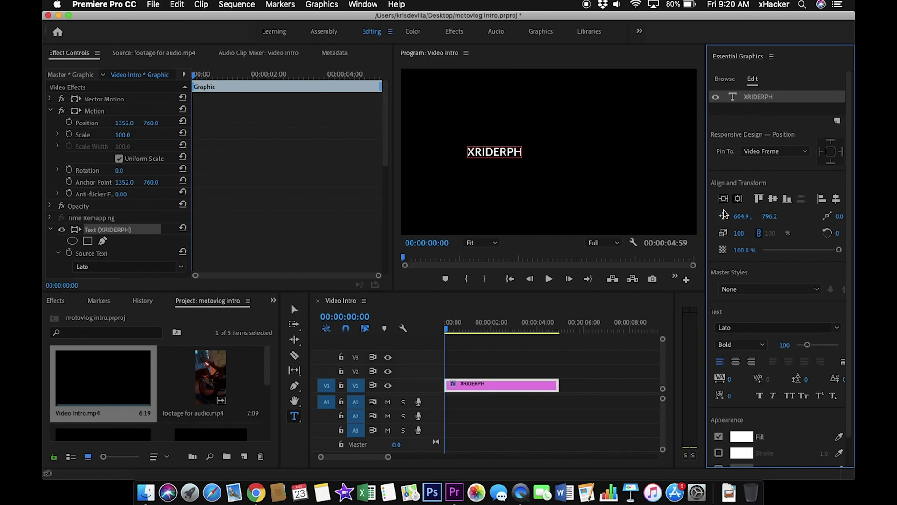
left_click(738, 200)
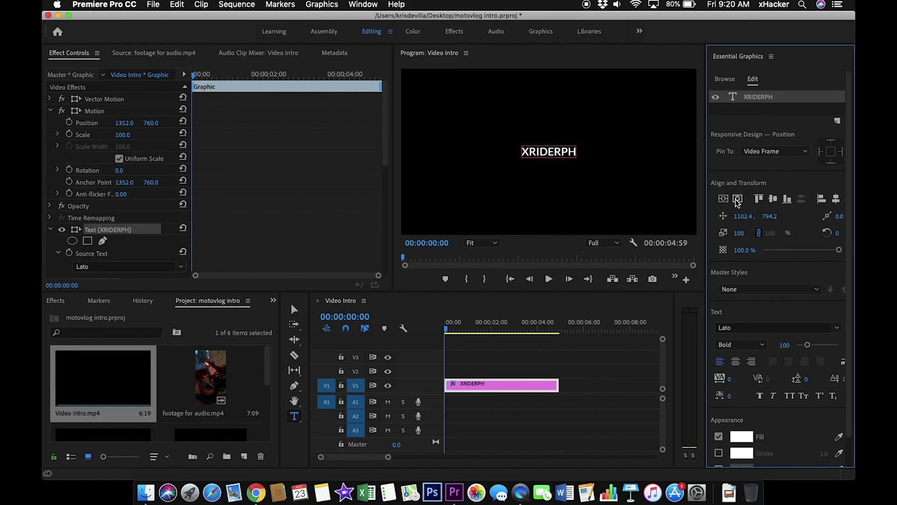
left_click(557, 154)
double_click(557, 154)
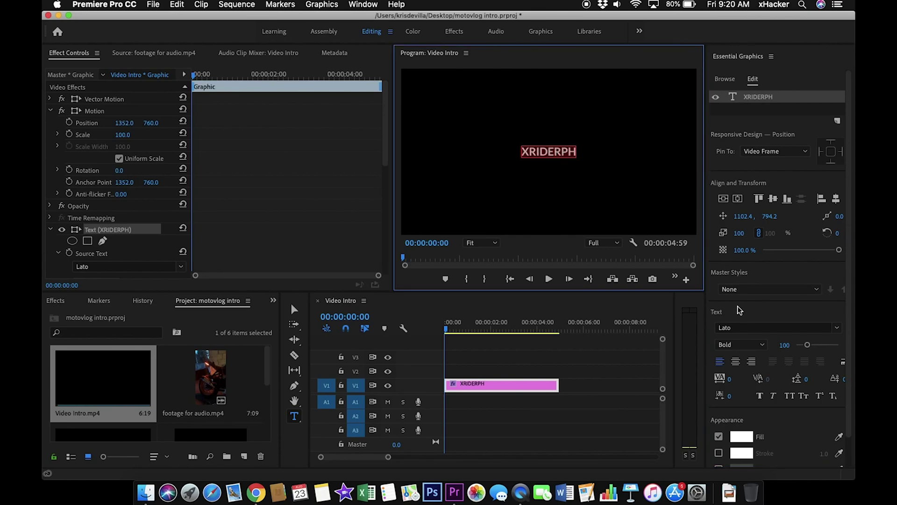
left_click(733, 378)
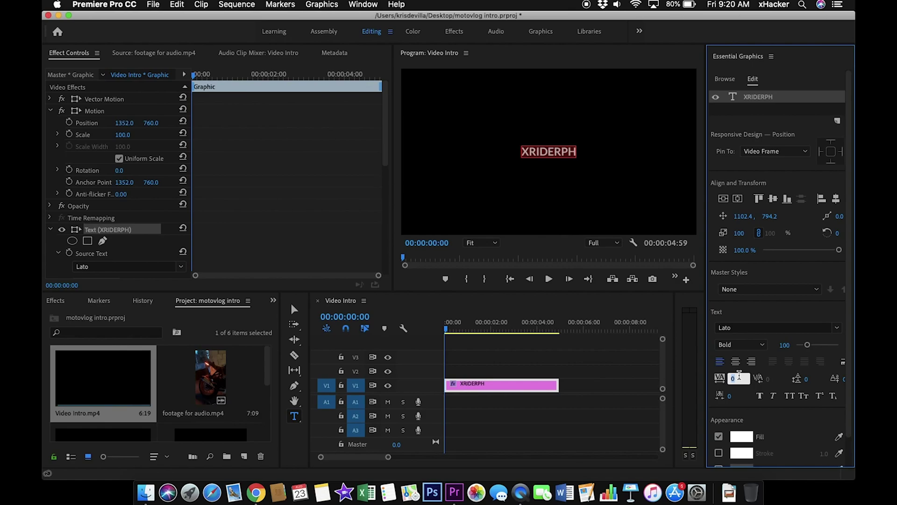
type("300")
key("Return")
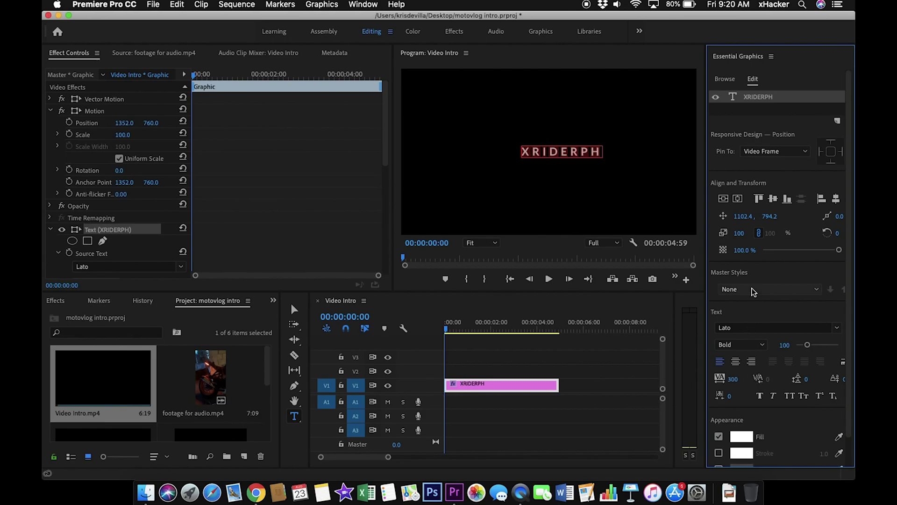
Step: Preview the title by playing the sequence from its beginning
left_click(501, 330)
left_click(514, 330)
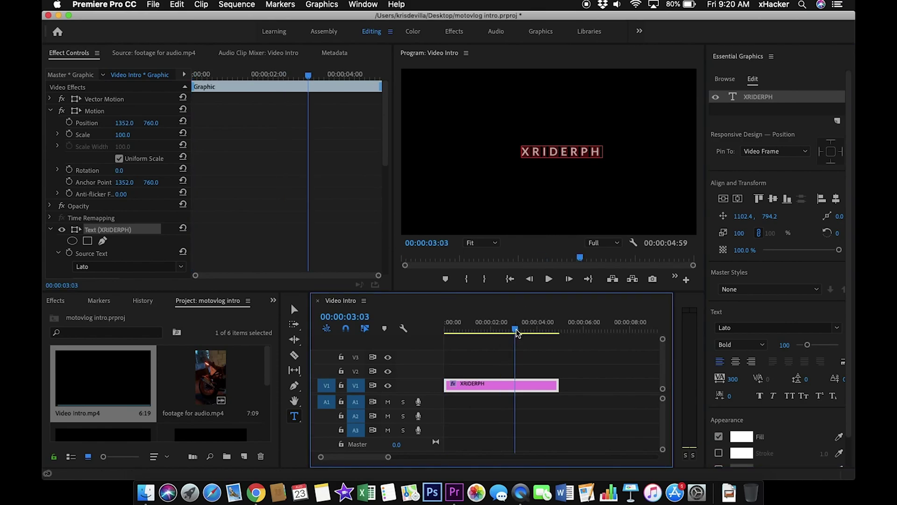
left_click(510, 278)
left_click(549, 279)
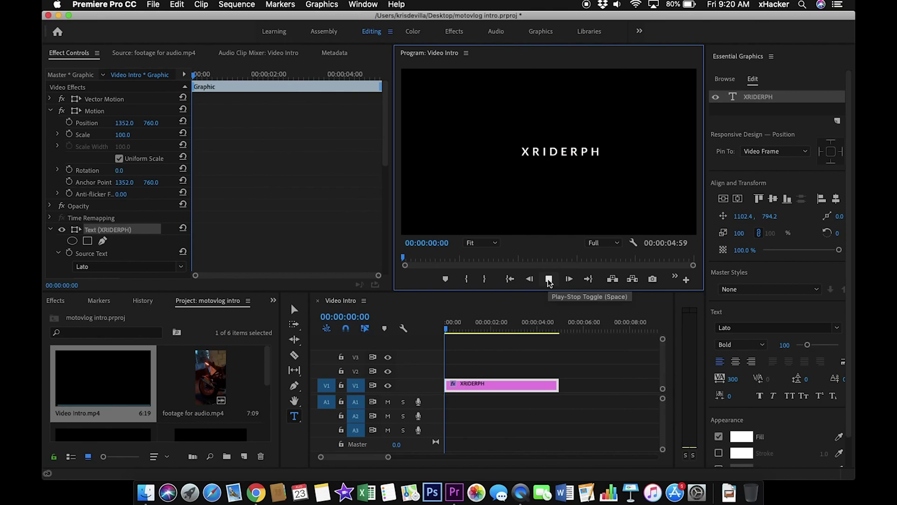
left_click(548, 279)
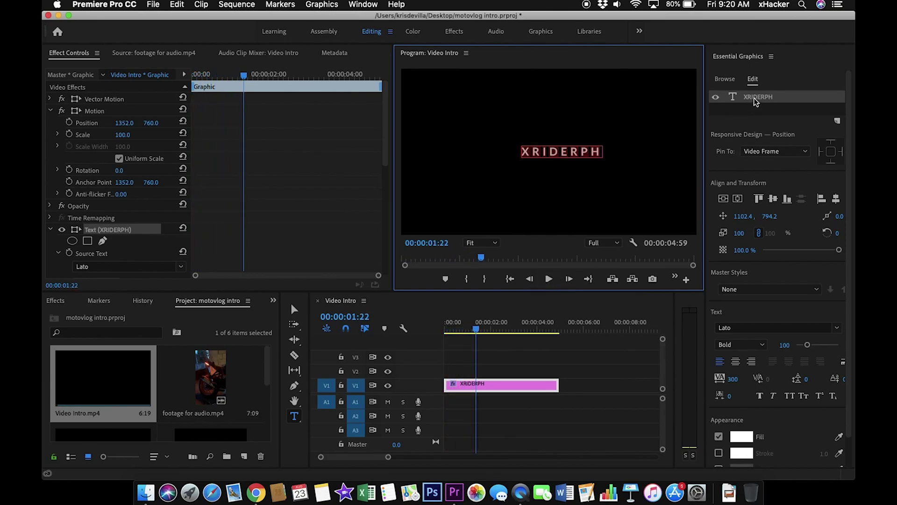
Step: Change the title's font style to Lato Regular and deselect the clip
left_click(570, 151)
double_click(570, 150)
left_click(836, 327)
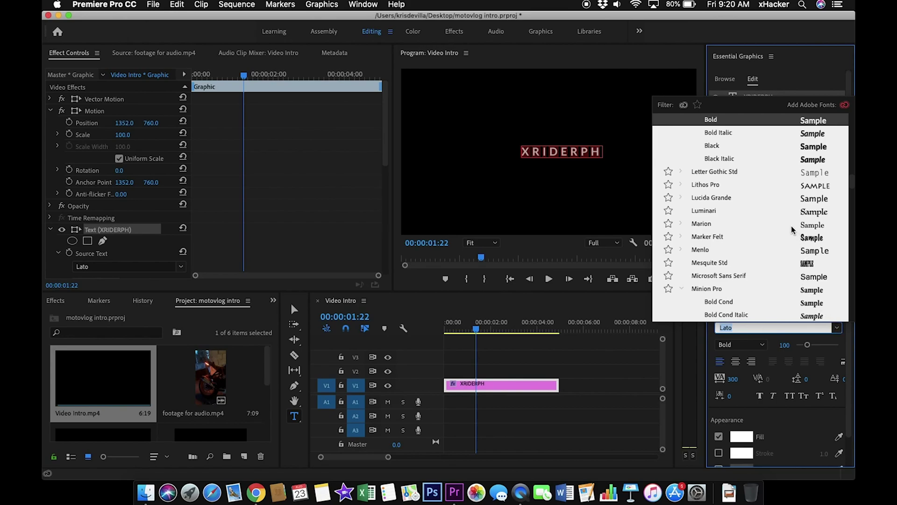
scroll(768, 159, "up", 4)
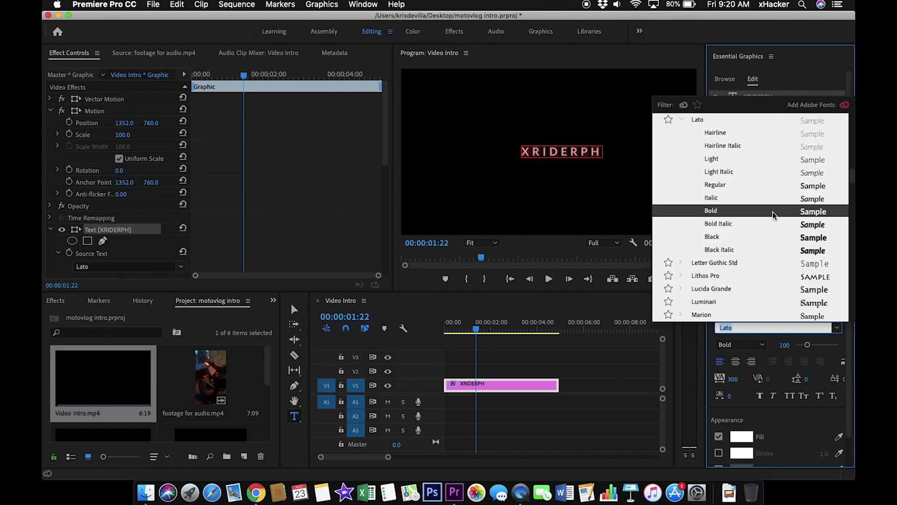
left_click(769, 184)
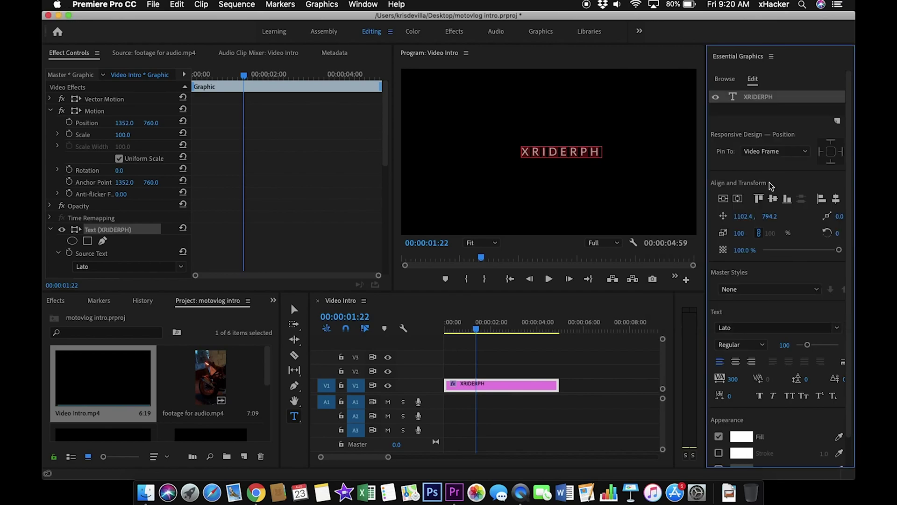
left_click(582, 367)
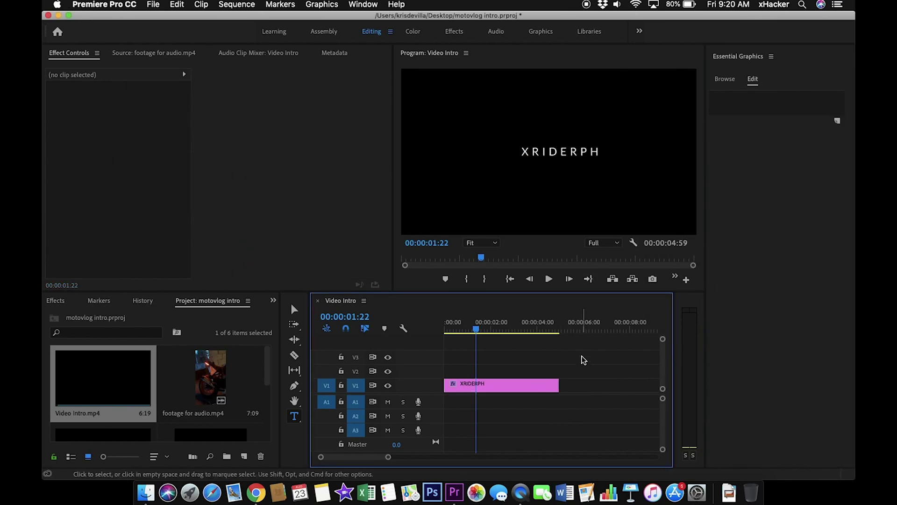
Step: Enlarge the title text to a font size of 269 and center it horizontally and vertically in the frame
left_click(509, 385)
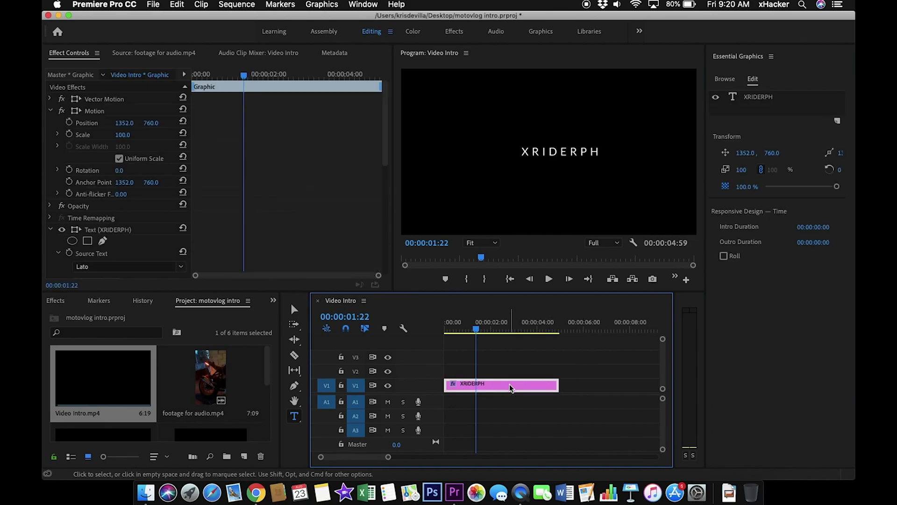
left_click(753, 98)
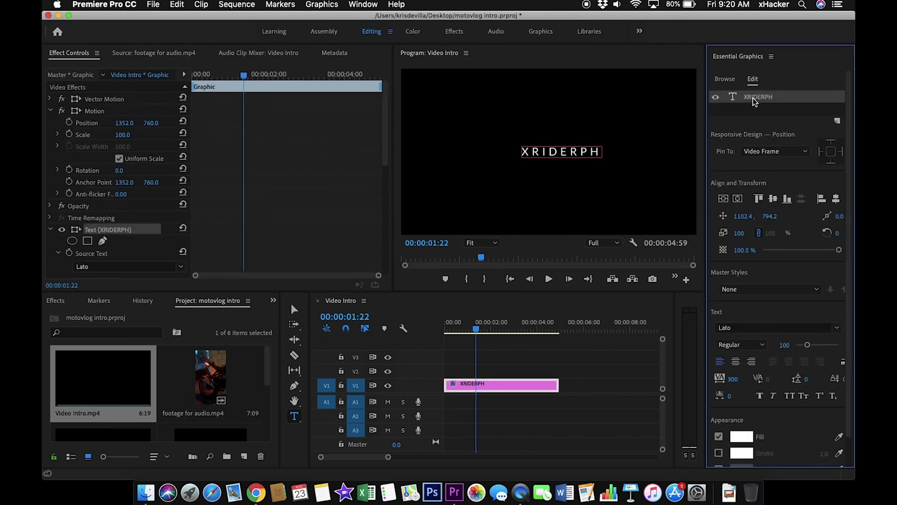
left_click(558, 153)
key("super+a")
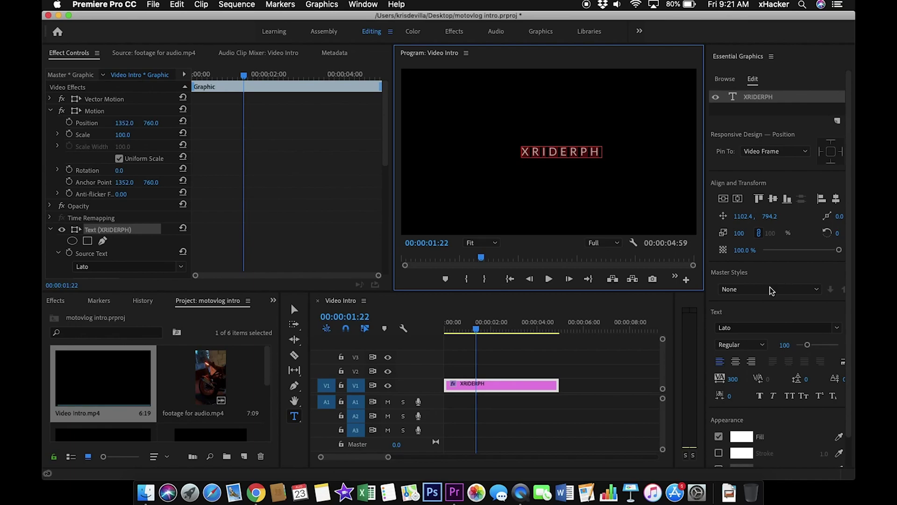
left_click_drag(808, 345, 825, 346)
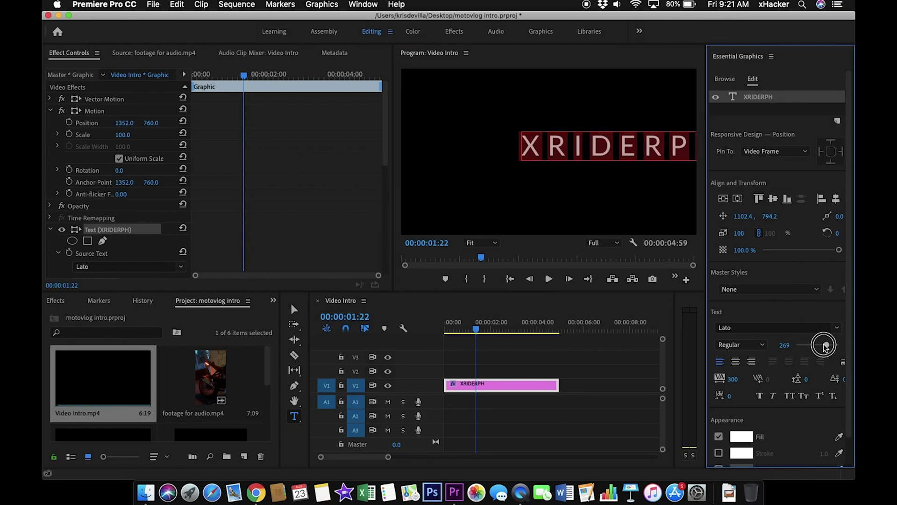
left_click(736, 199)
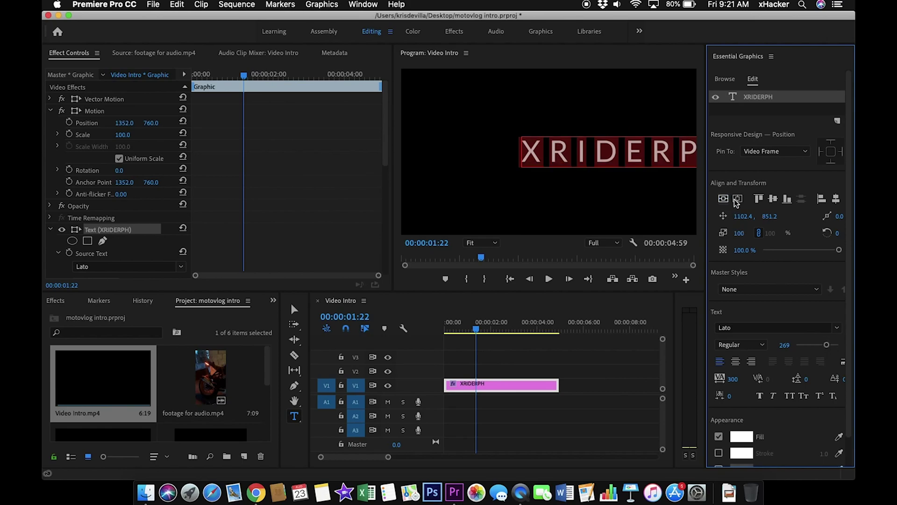
left_click(737, 200)
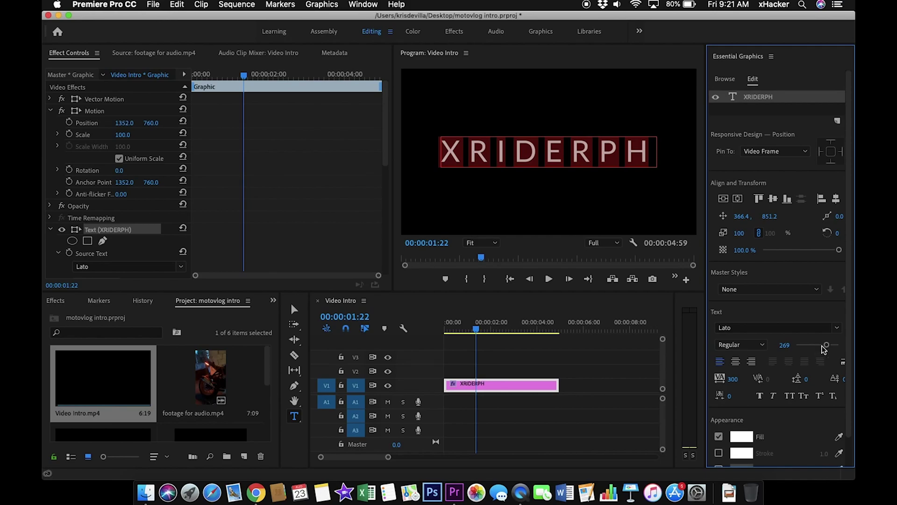
Step: Reduce the title's font size to 206, recenter it, and view it deselected at another point in the clip
left_click_drag(823, 350, 819, 351)
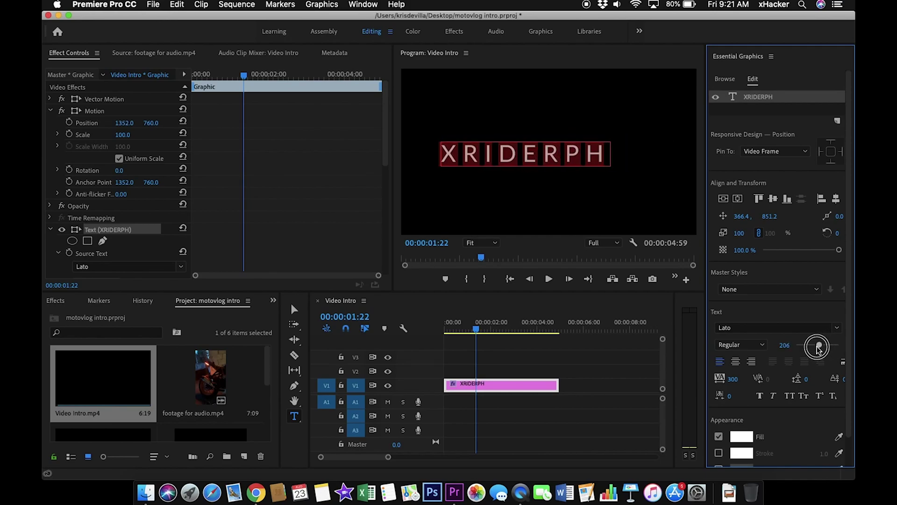
left_click(726, 198)
left_click_drag(600, 327, 521, 330)
left_click(583, 355)
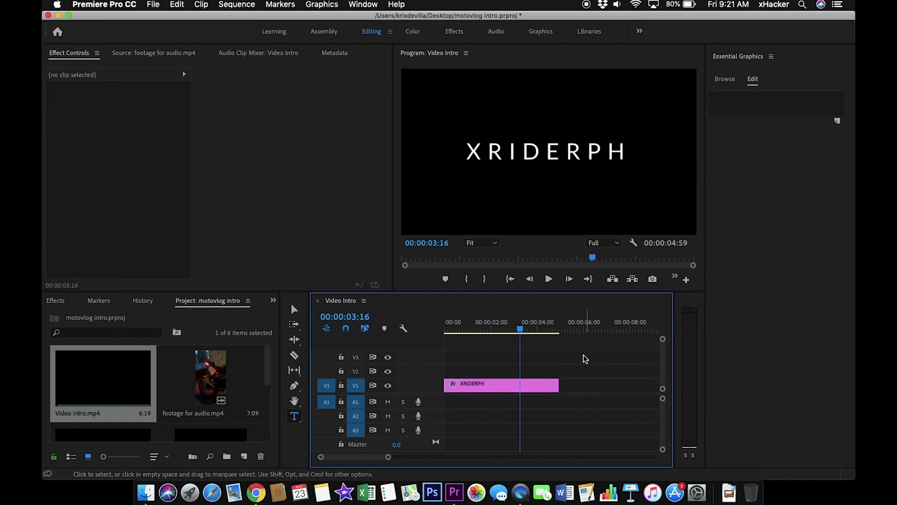
Step: Set the title's font size to 300 and center the text vertically and horizontally in the frame
left_click(493, 382)
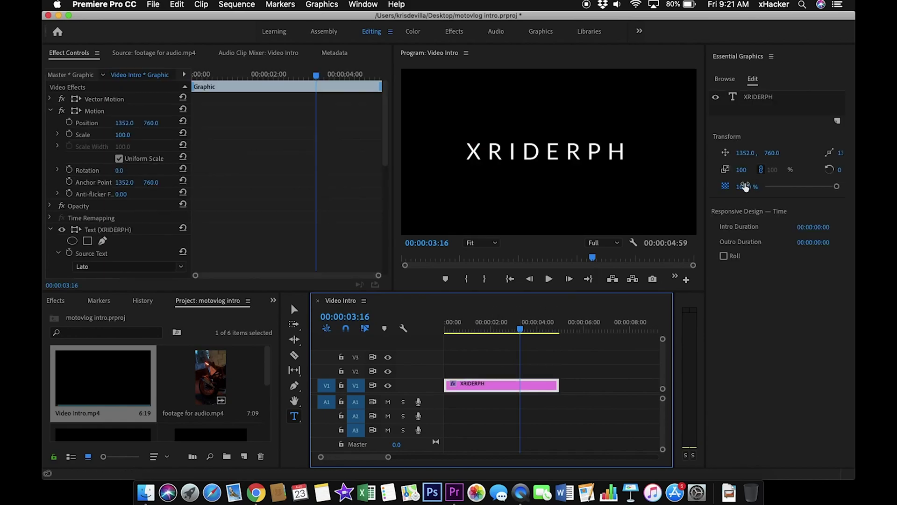
left_click(756, 95)
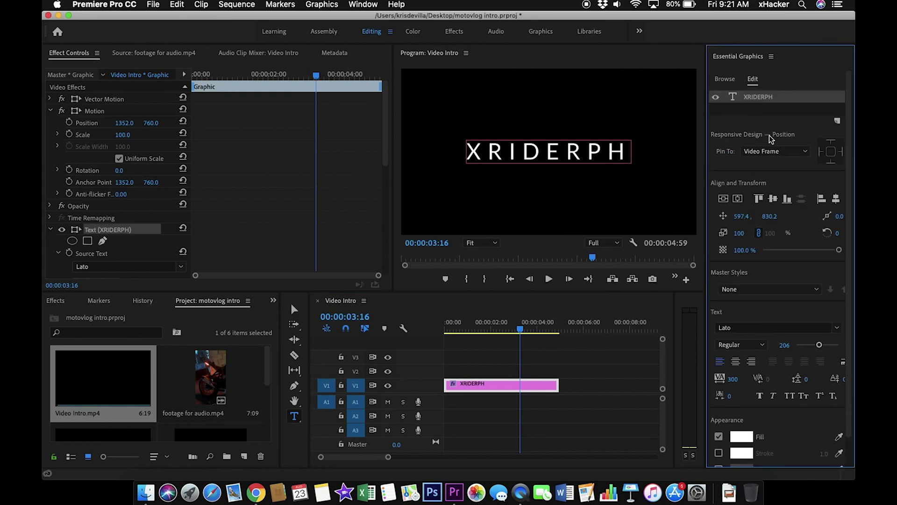
left_click(555, 147)
double_click(555, 147)
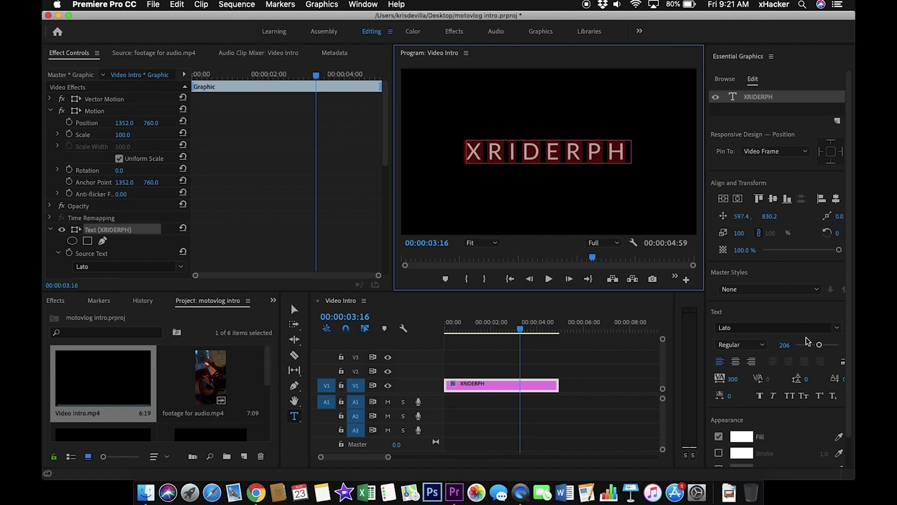
left_click(787, 347)
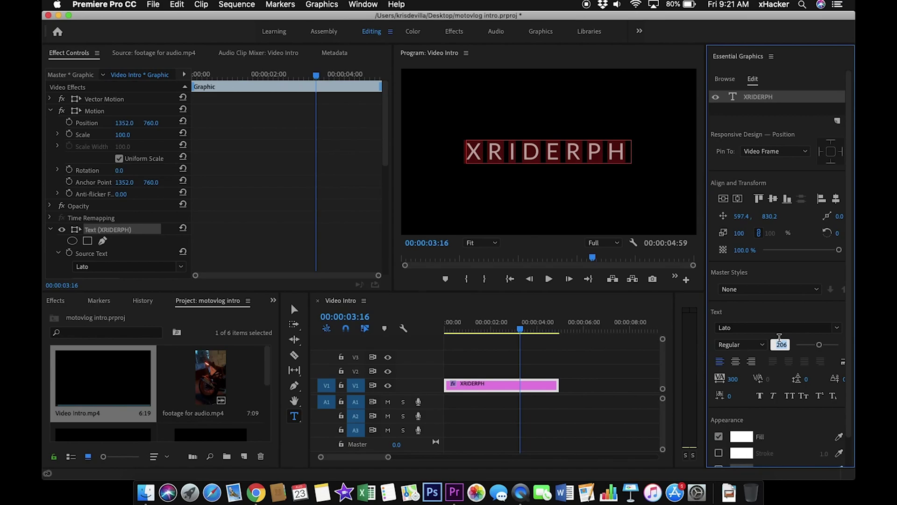
type("300")
key("Return")
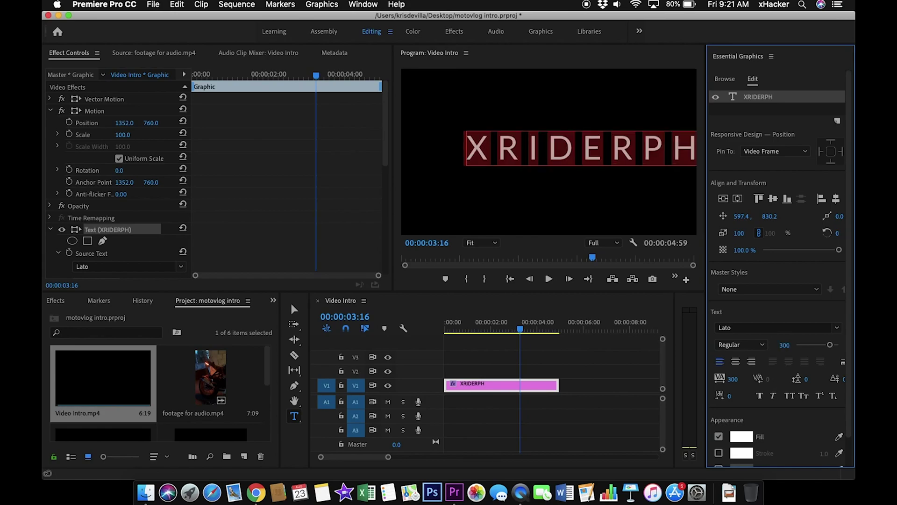
left_click(723, 199)
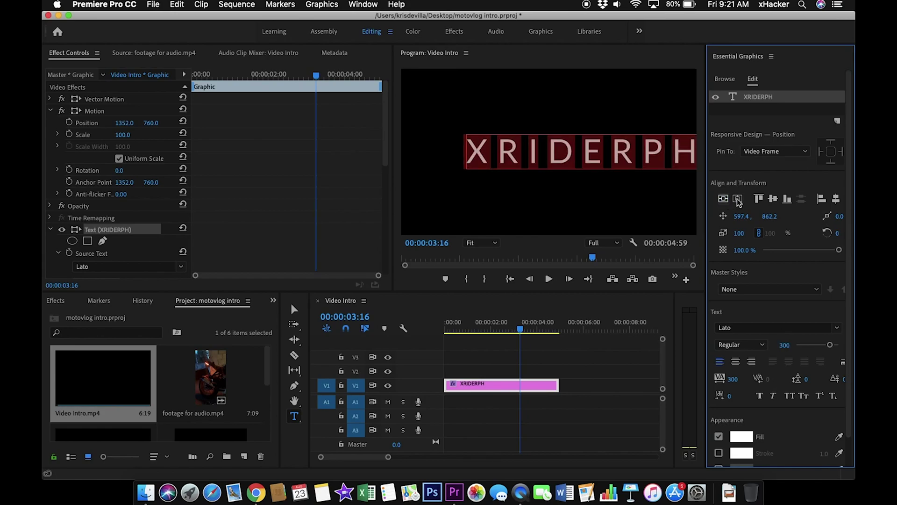
left_click(738, 199)
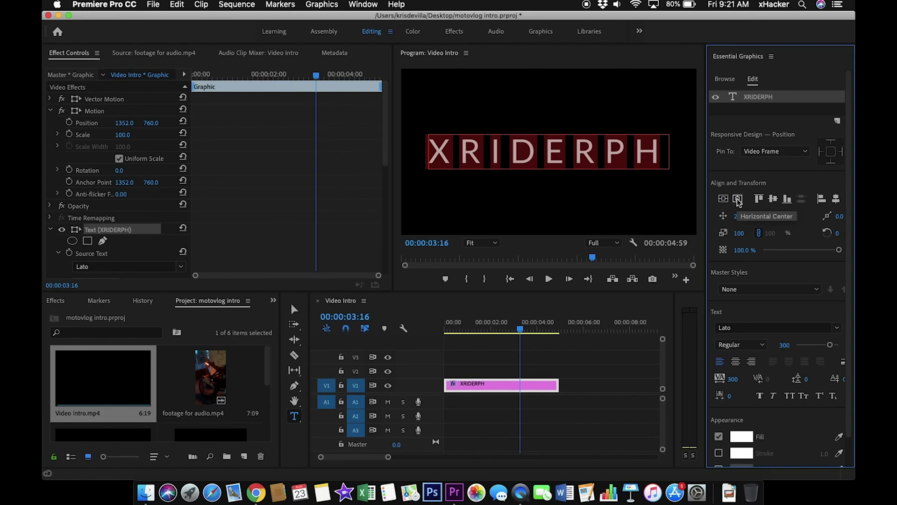
Step: Extend the end of the XRIDERPH title clip on the timeline to a duration of 00:00:06:03
left_click(597, 372)
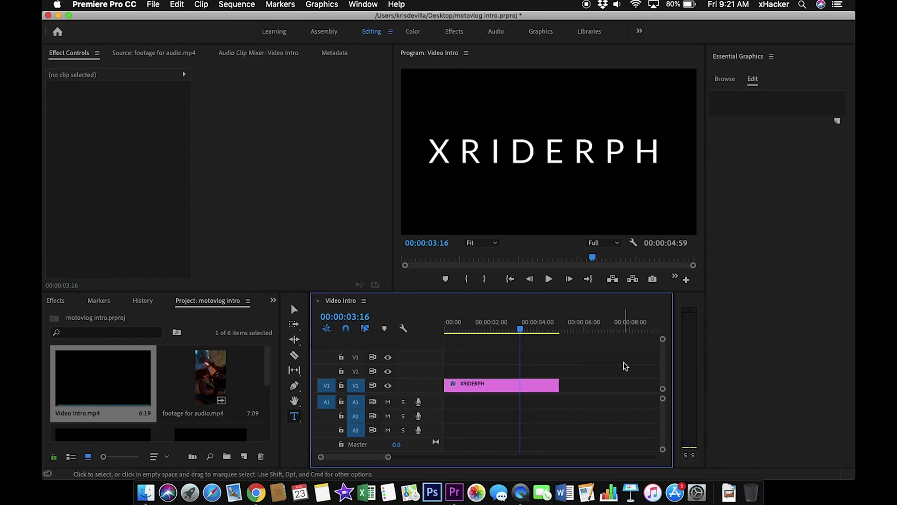
left_click(499, 326)
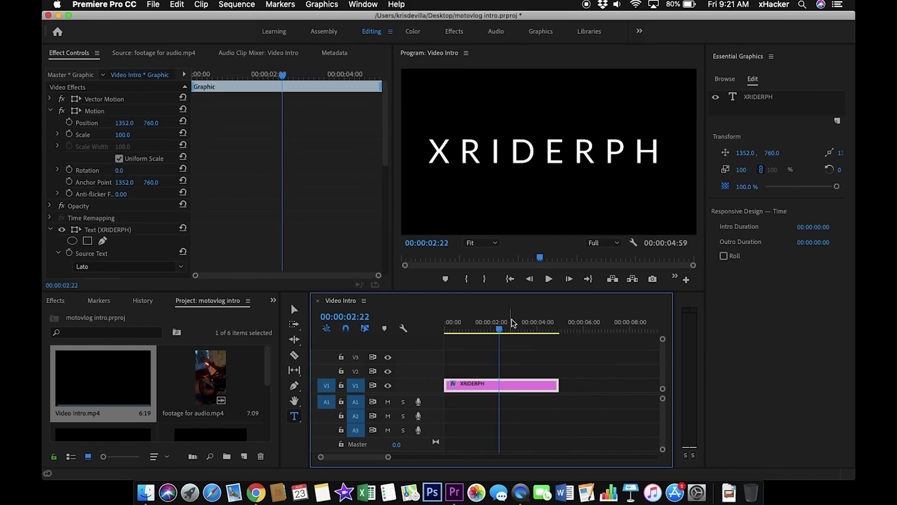
left_click(510, 280)
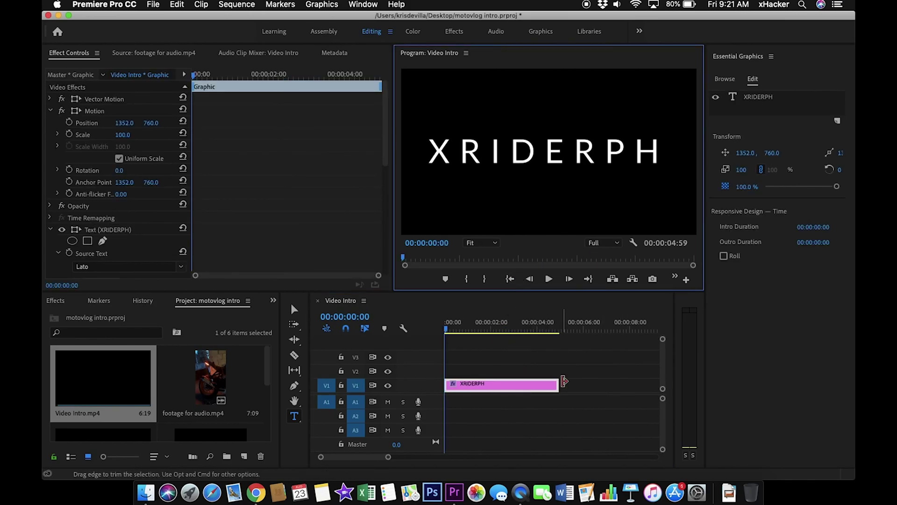
left_click_drag(563, 382, 581, 385)
left_click_drag(581, 385, 582, 385)
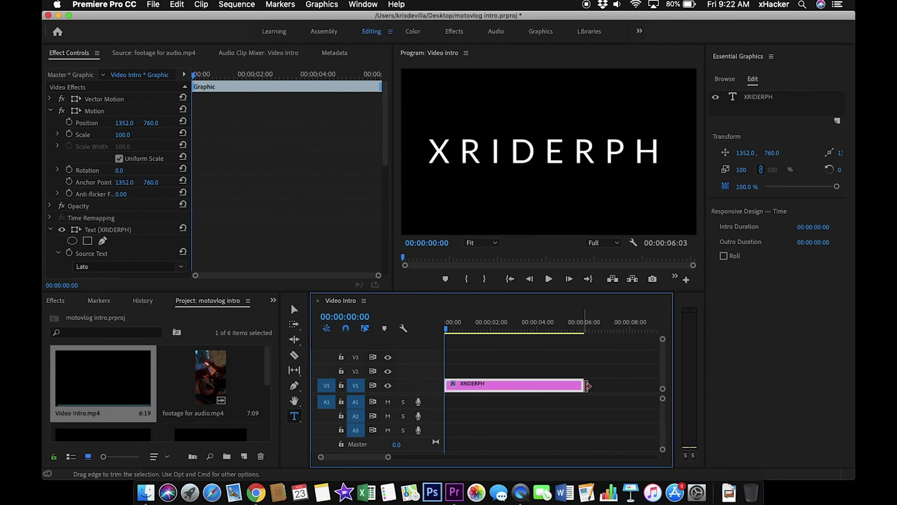
Step: Play back the extended title clip from its start, stop the playback, and select the clip
left_click(549, 279)
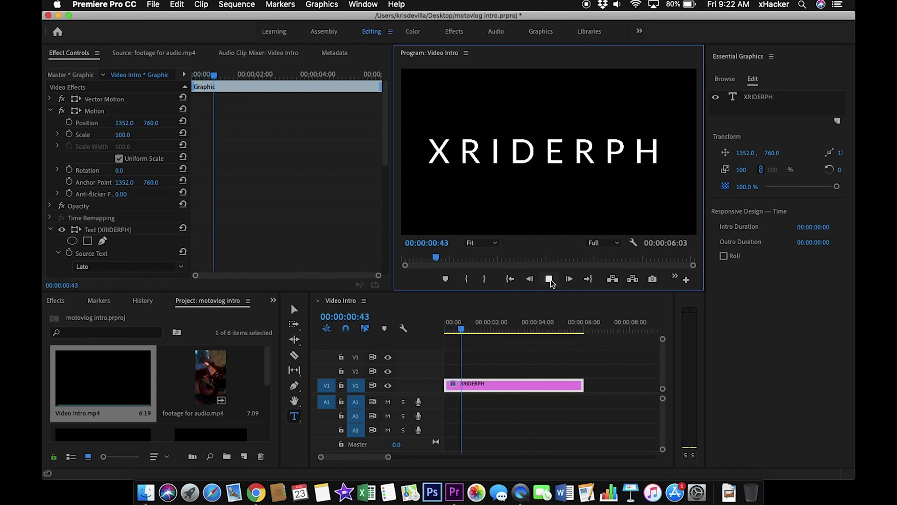
left_click(549, 279)
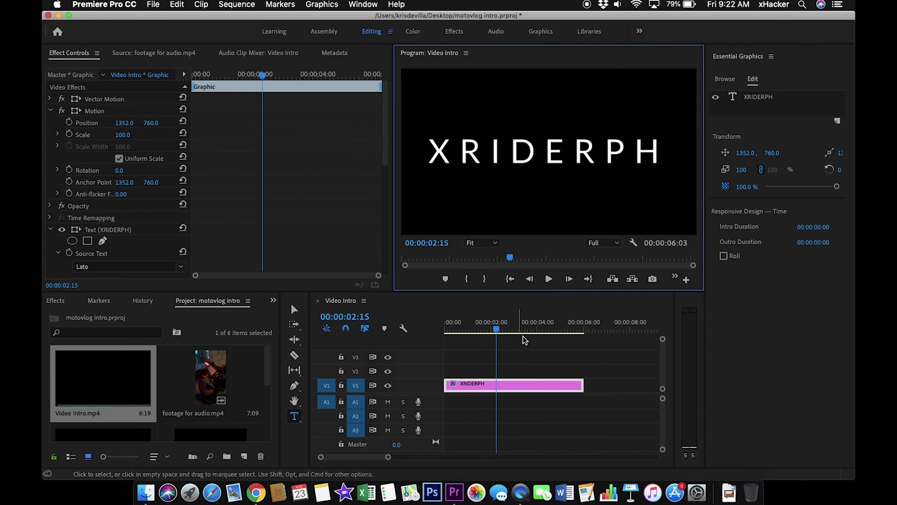
left_click(531, 381)
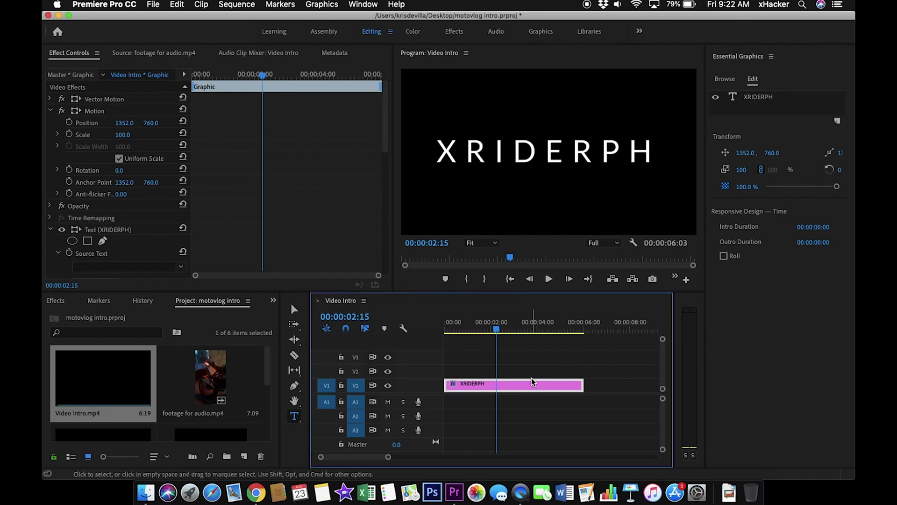
Step: Search the effects for "gaus" and apply the Gaussian Blur video effect to the XRIDERPH title clip
left_click(451, 33)
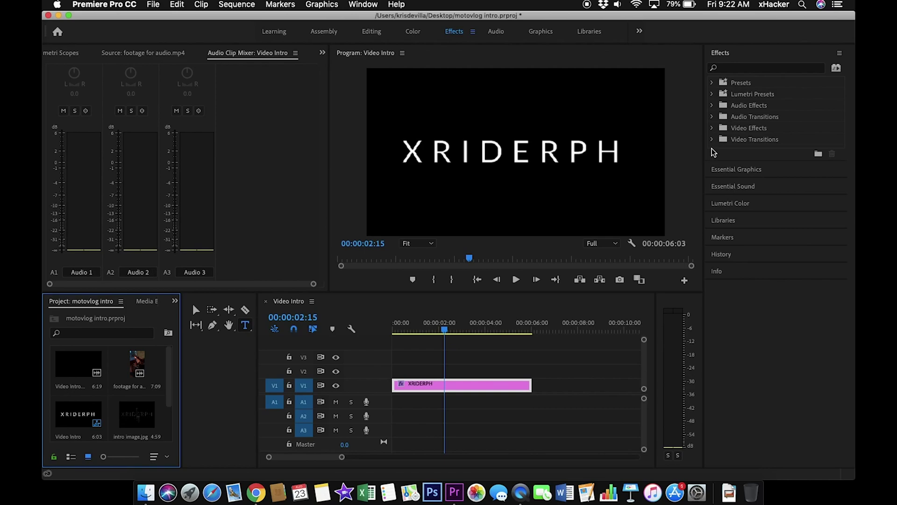
left_click(657, 60)
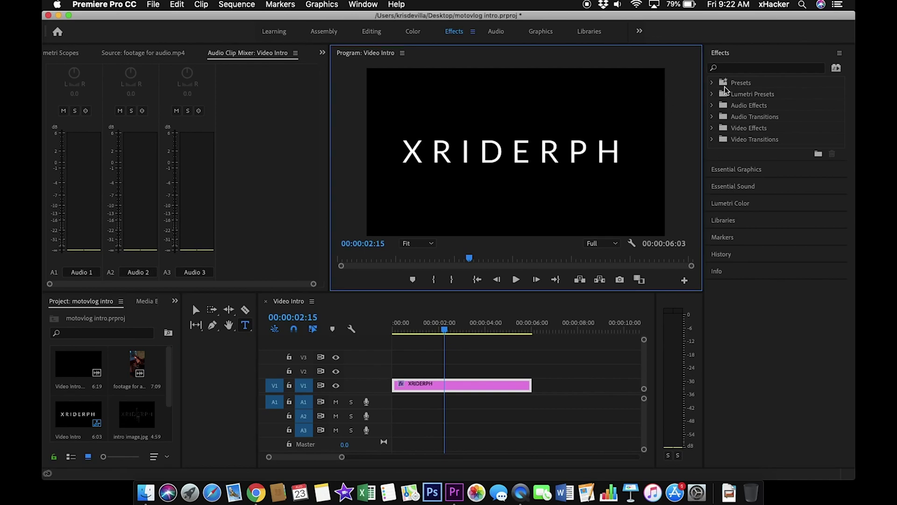
left_click(742, 67)
type("ga")
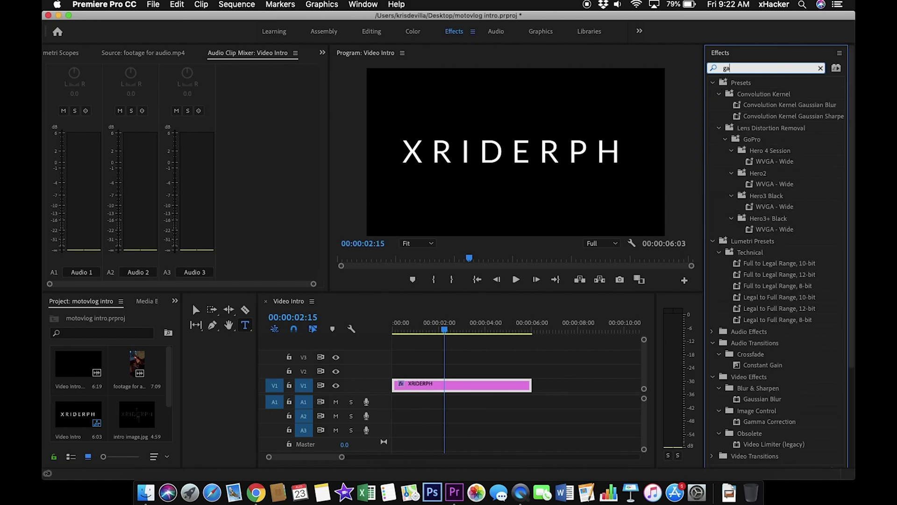
type("usi")
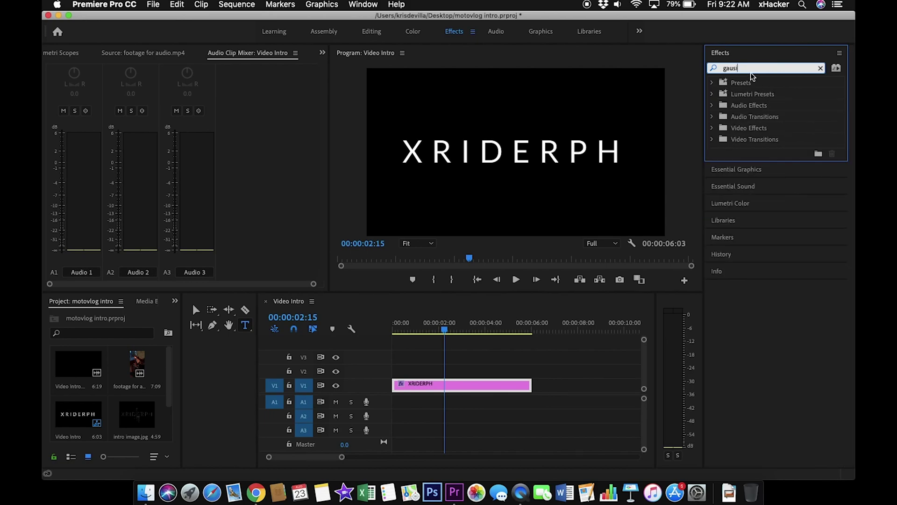
key("BackSpace")
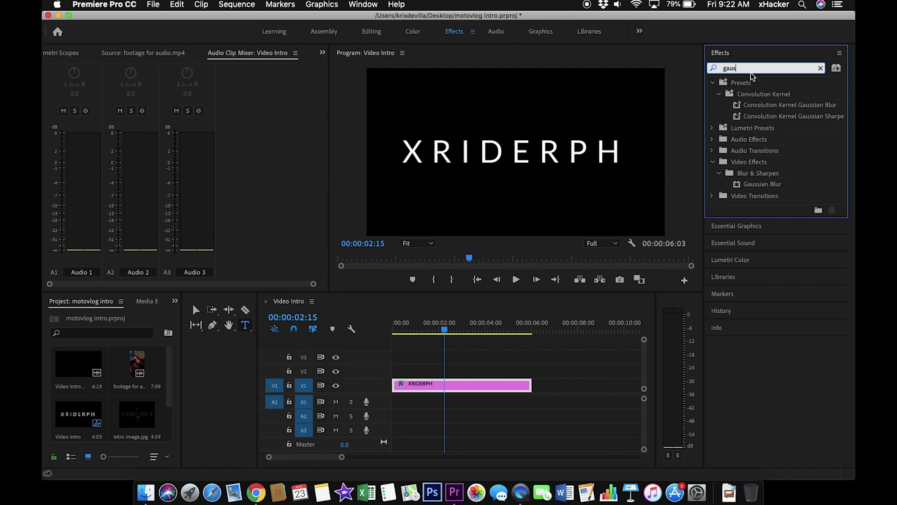
left_click(751, 186)
left_click_drag(751, 185, 441, 384)
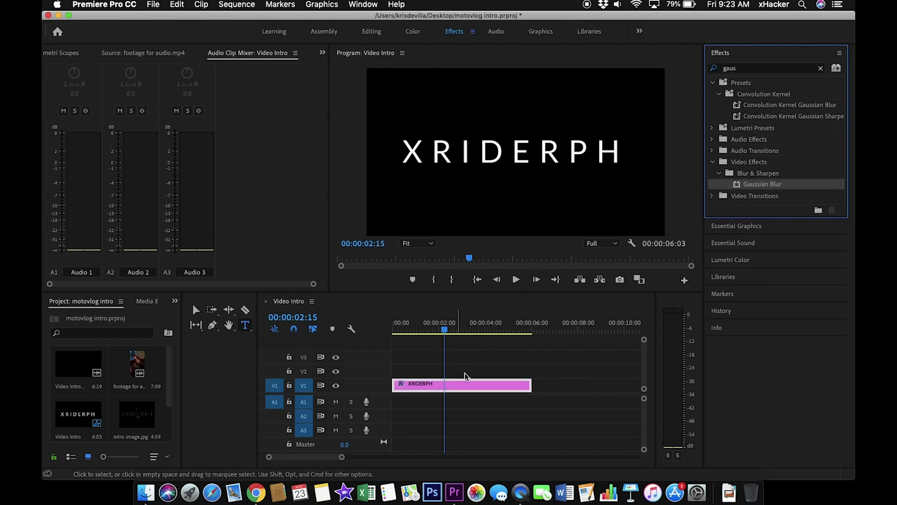
Step: Return to the Editing workspace and keyframe the title clip's opacity at 0% at 00:00:00:00
left_click(481, 283)
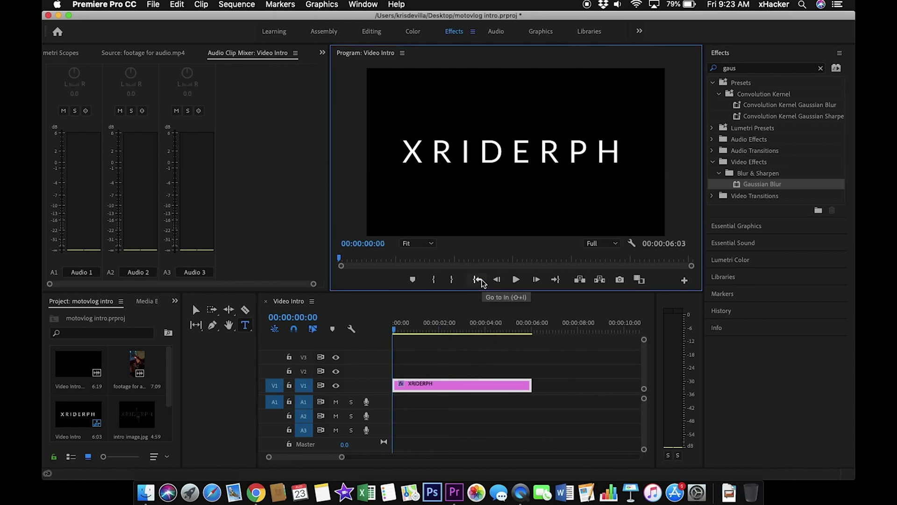
left_click(433, 297)
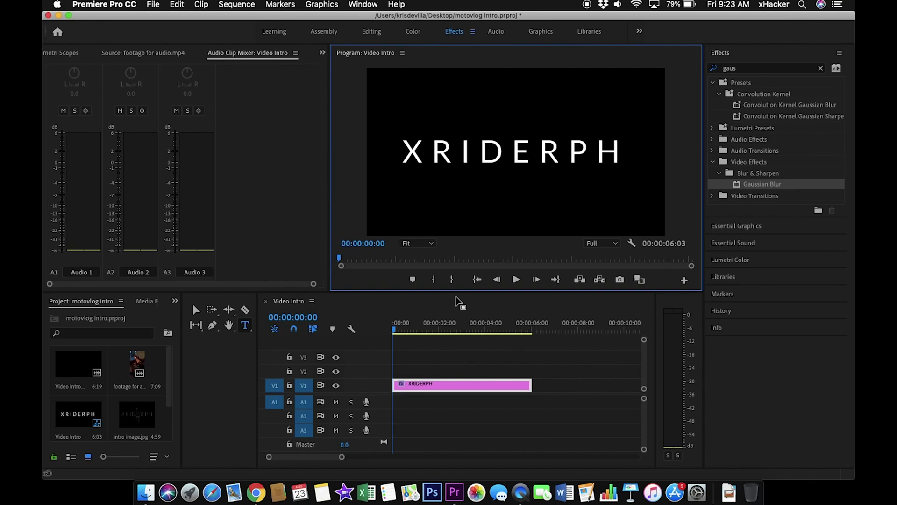
left_click(372, 33)
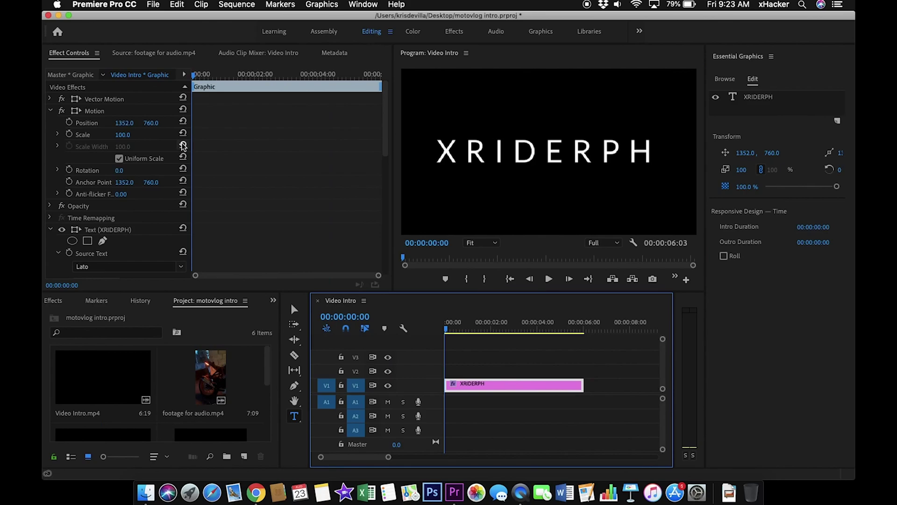
scroll(161, 209, "down", 5)
scroll(161, 208, "up", 3)
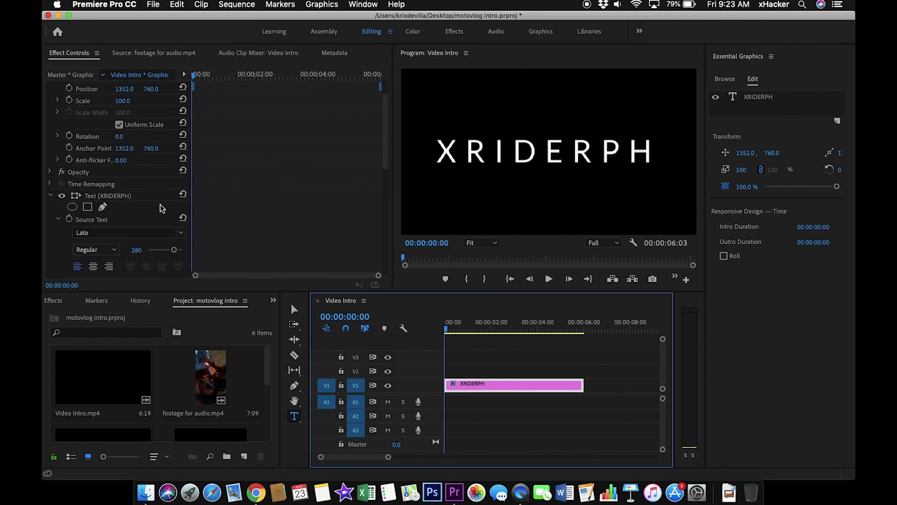
scroll(161, 209, "up", 3)
scroll(162, 208, "down", 2)
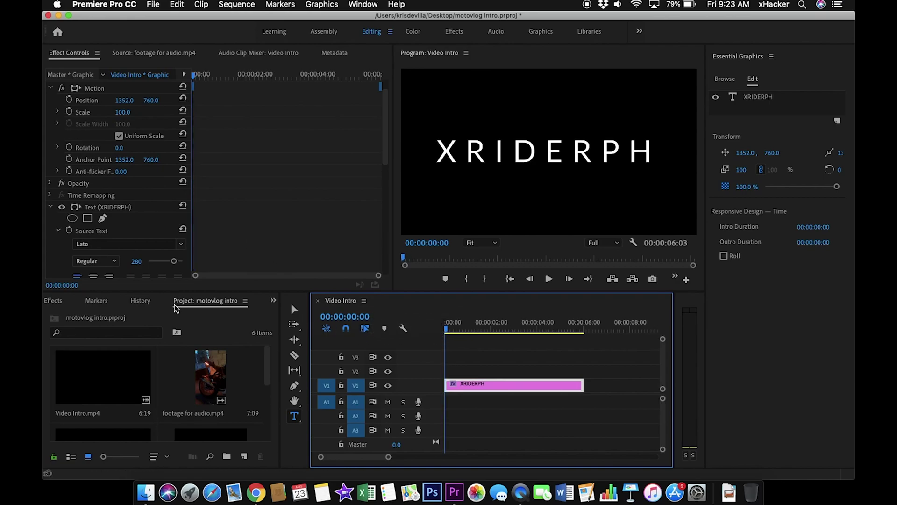
left_click(50, 183)
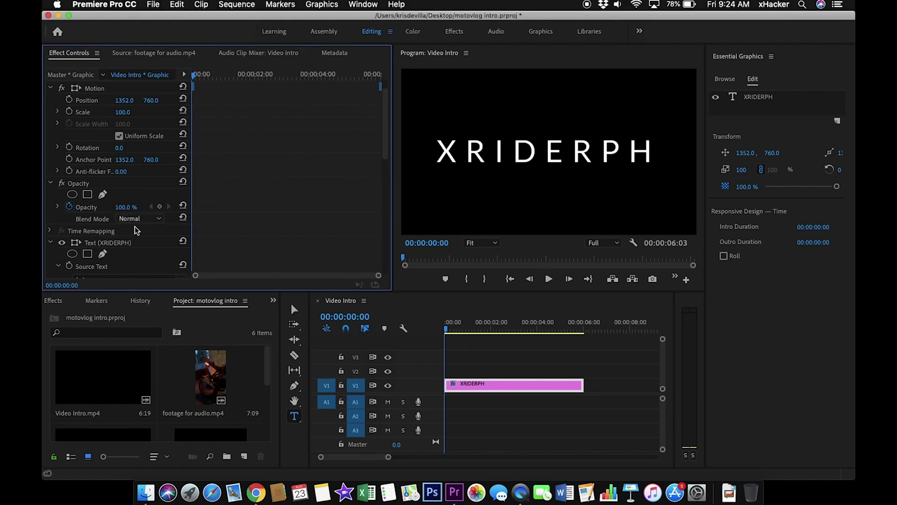
left_click(127, 207)
type("0")
key("Return")
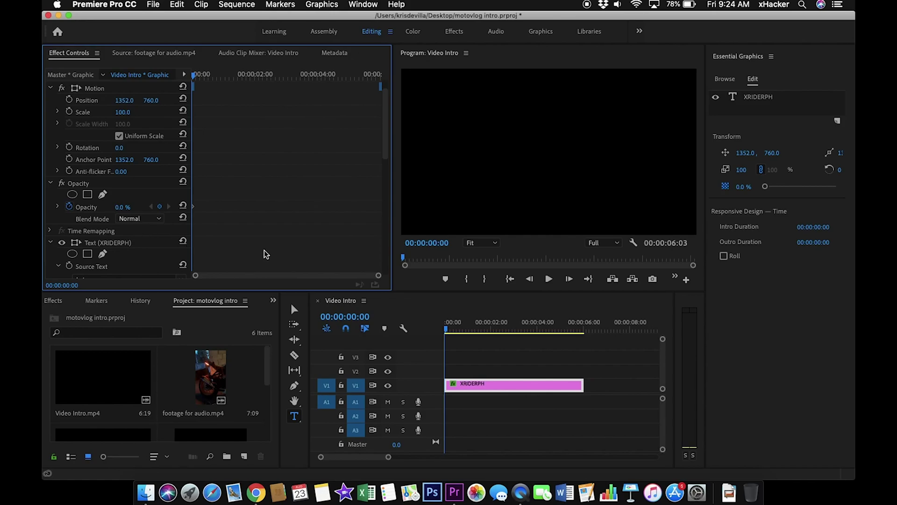
Step: Keyframe the title's opacity at 100% at 00:00:02:03 and add another opacity keyframe at 00:00:04:00
left_click(494, 333)
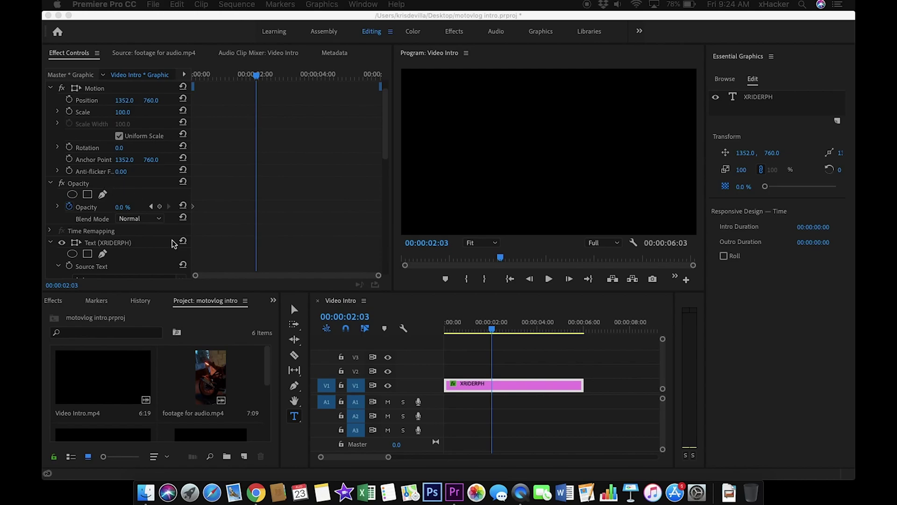
left_click(122, 207)
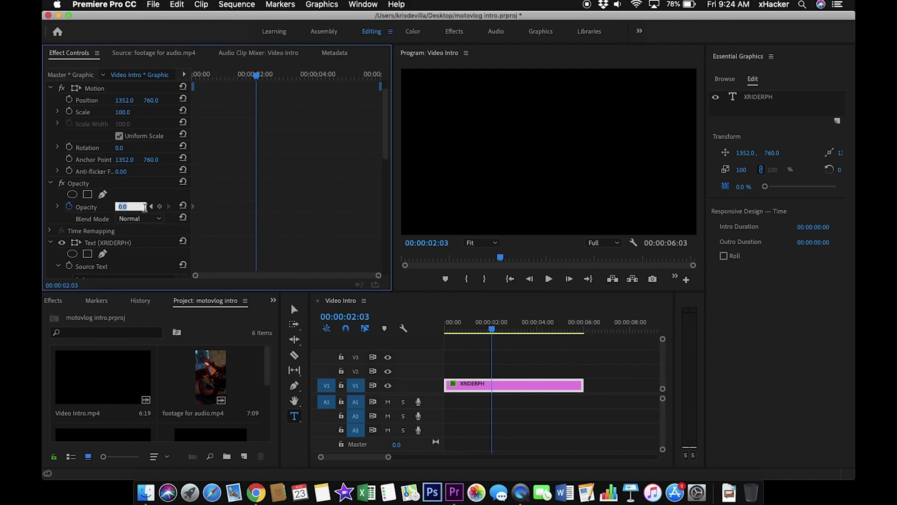
type("10")
key("Return")
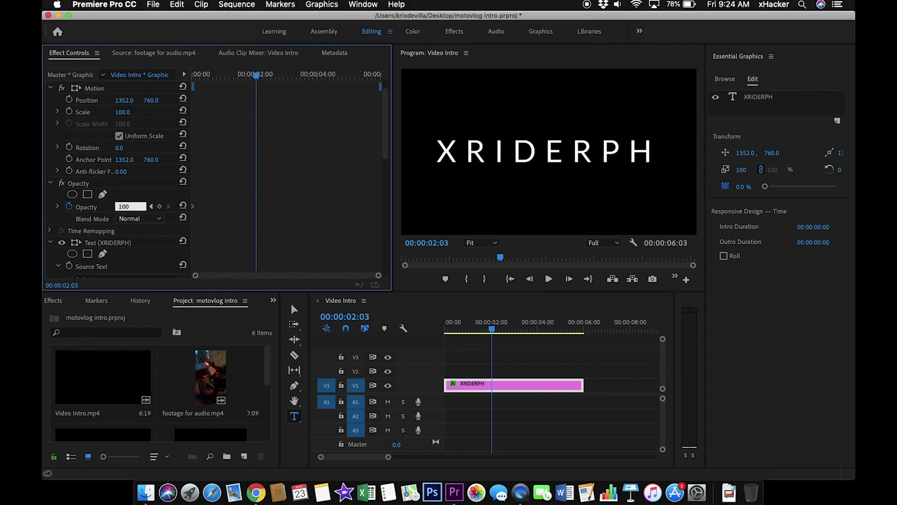
left_click(539, 331)
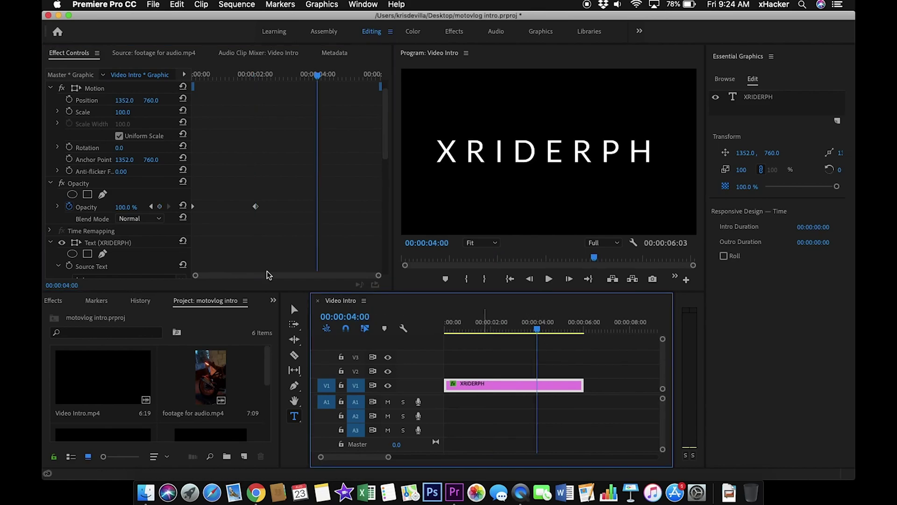
left_click(160, 208)
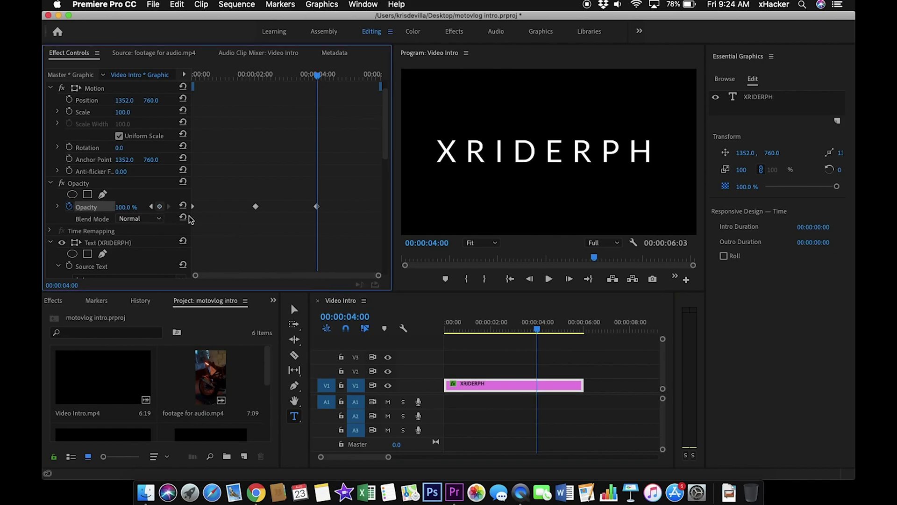
Step: Set the title's opacity to 0% at the end of the clip and play back the fade from the start
left_click(585, 330)
left_click_drag(587, 330, 585, 330)
left_click(126, 207)
type("0")
key("Return")
left_click(510, 278)
left_click(549, 279)
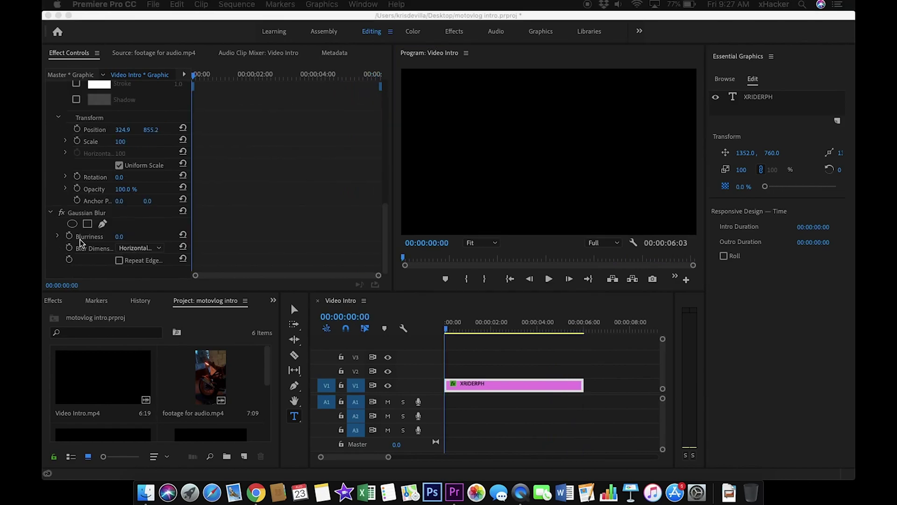
Step: Enable keyframing for the Gaussian Blur's Blurriness and set it to 50 at the start of the clip
left_click(71, 240)
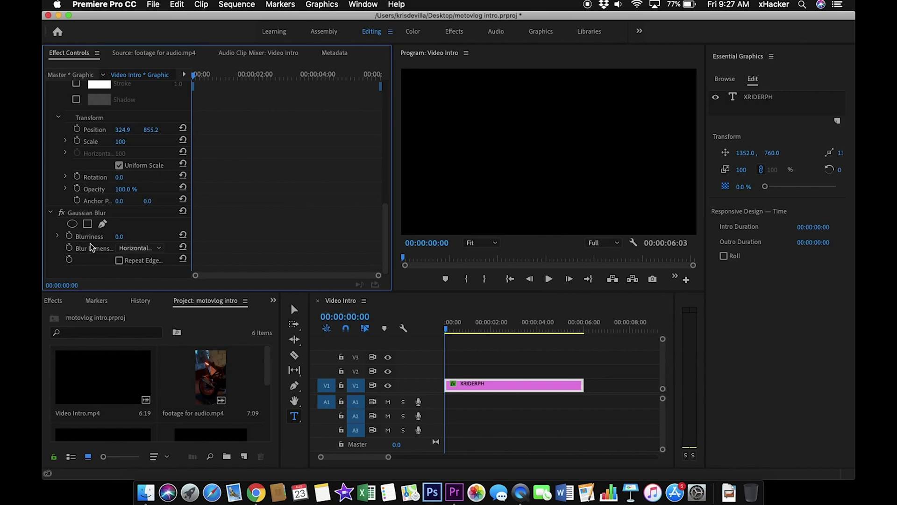
left_click(71, 236)
left_click(137, 235)
type("50")
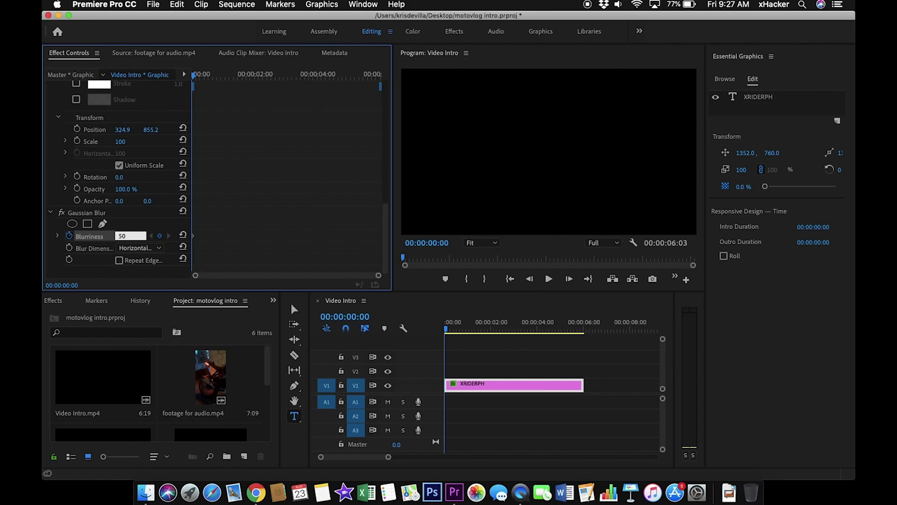
key("Return")
Step: Keyframe the Gaussian Blur's Blurriness at 0 at 00:00:01:57 and add another Blurriness keyframe at 00:00:04:00
left_click(489, 331)
left_click(130, 234)
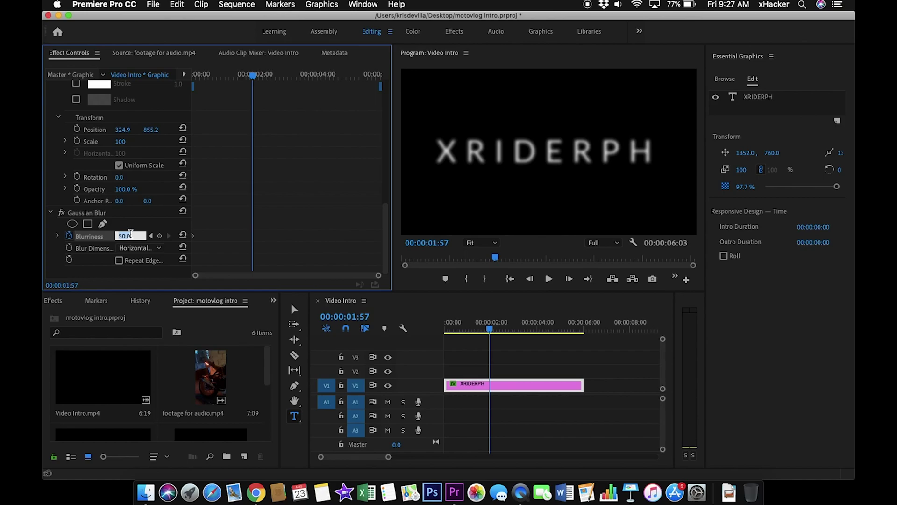
type("0")
key("Return")
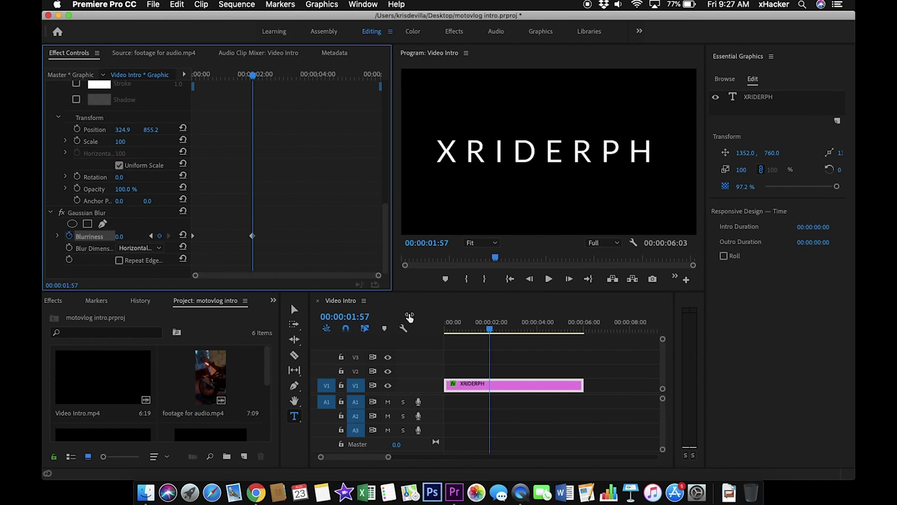
left_click(538, 330)
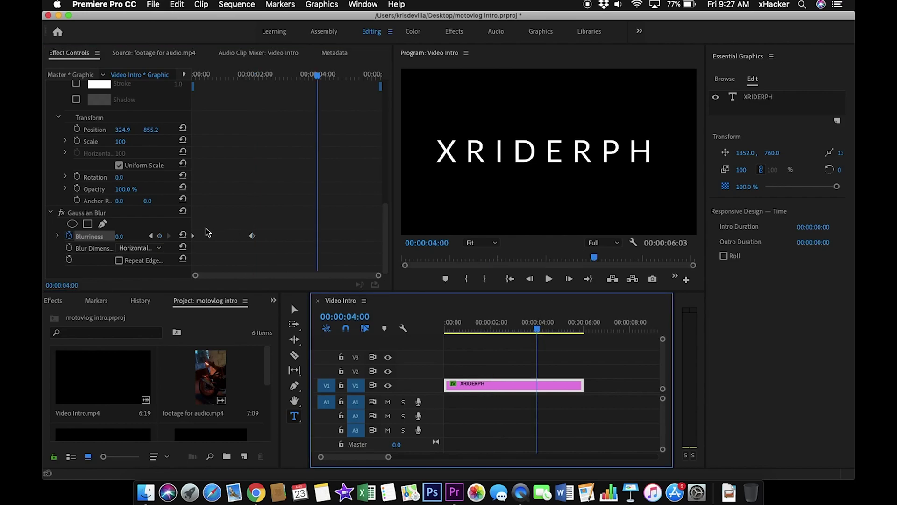
left_click(161, 236)
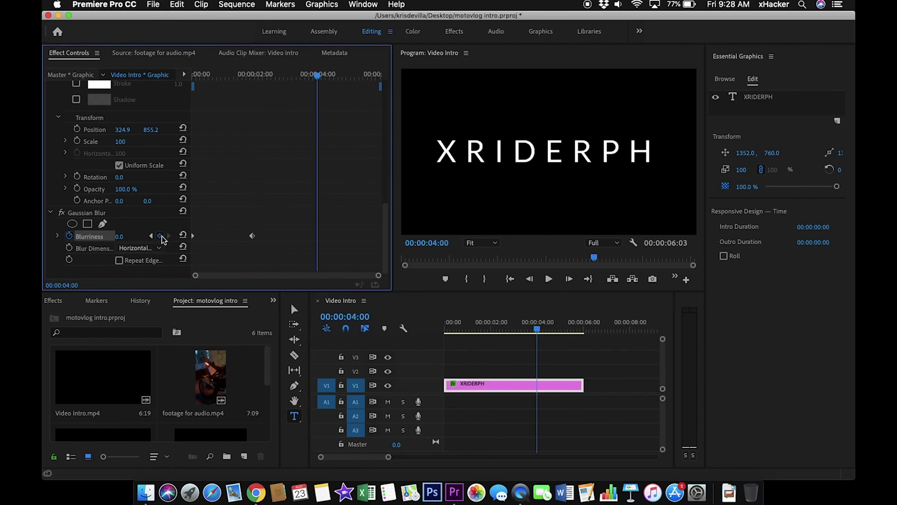
Step: Set the title's Gaussian Blur Blurriness to 50 at 00:00:06:02 and play back the animation from the start
left_click(583, 330)
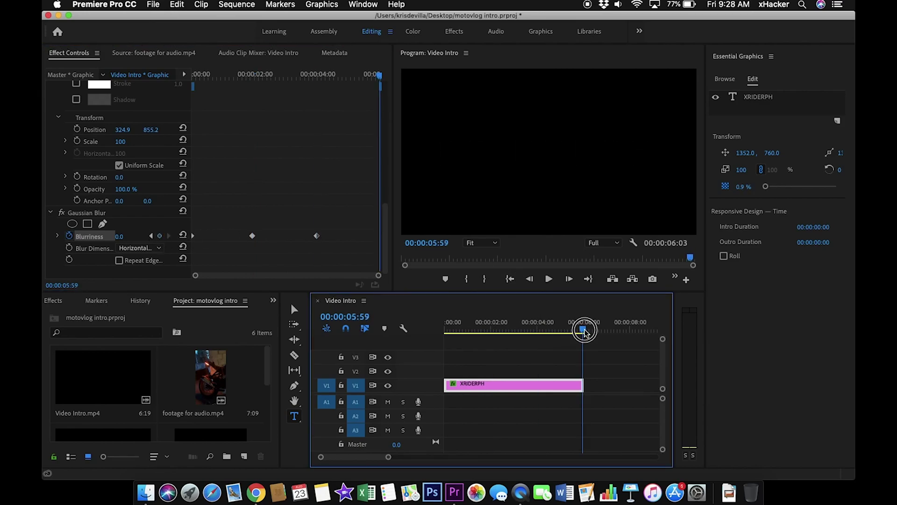
left_click_drag(584, 331, 586, 331)
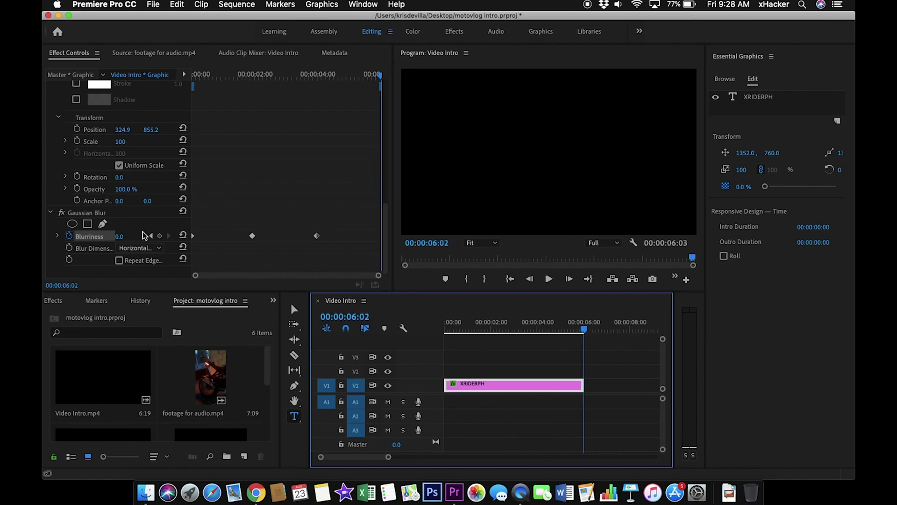
left_click(120, 237)
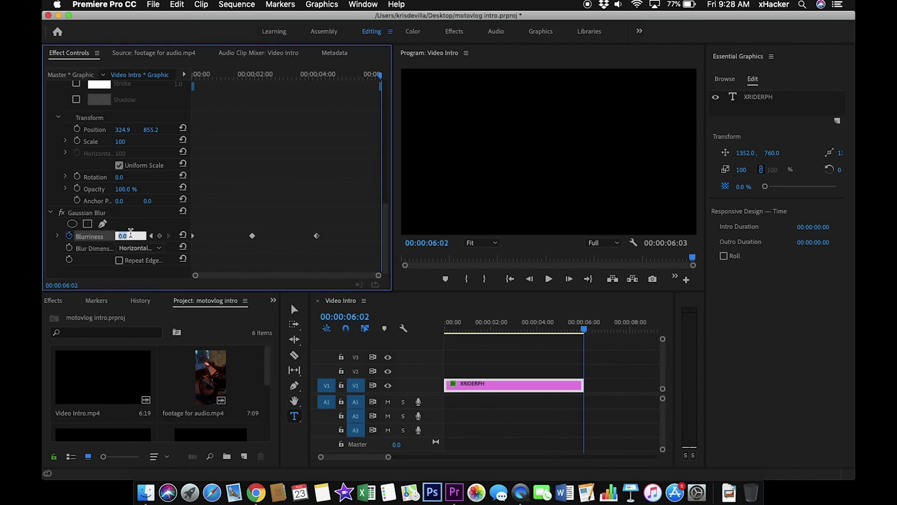
type("50")
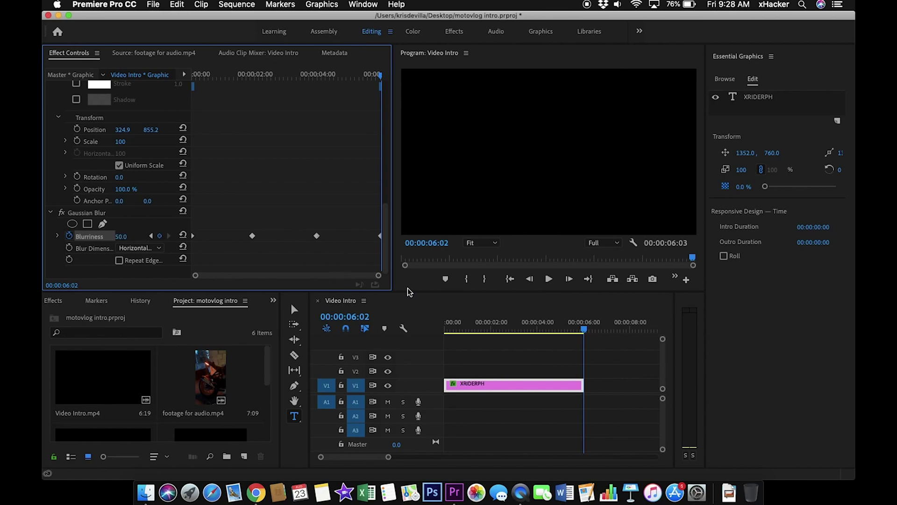
left_click(502, 280)
key("space")
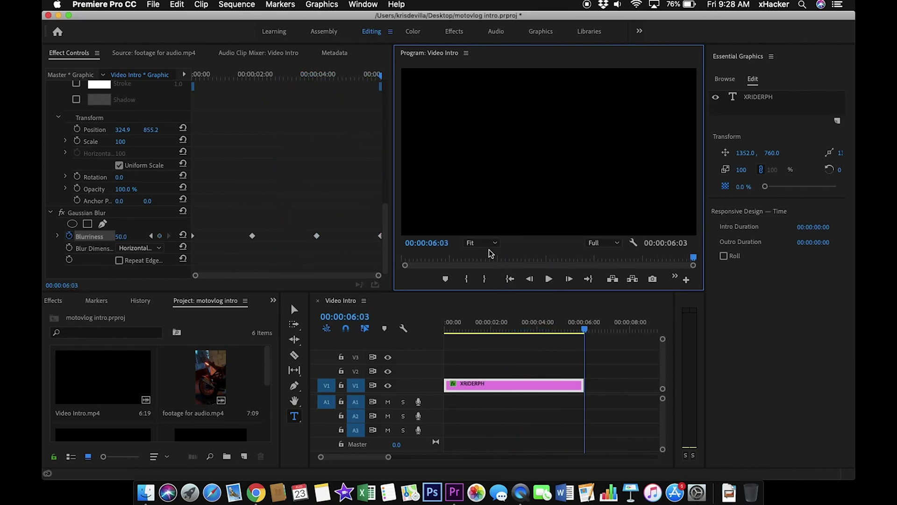
left_click(549, 279)
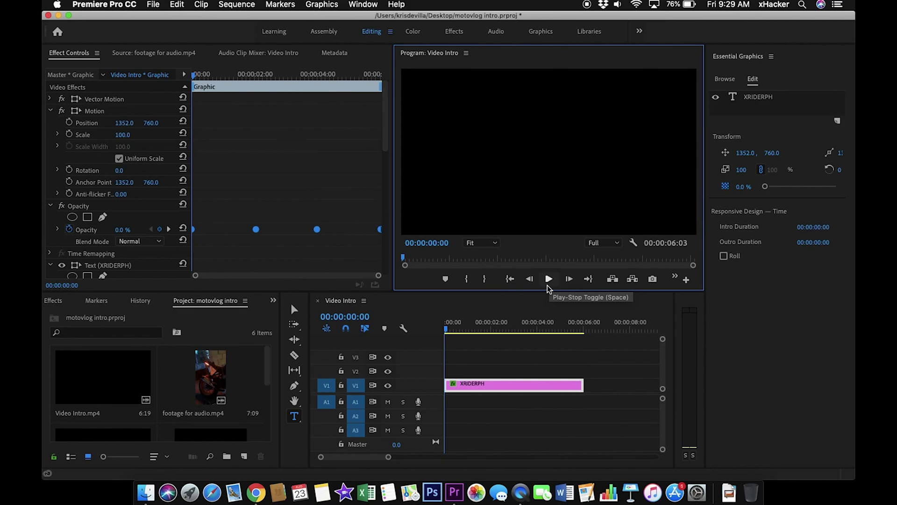
left_click(547, 285)
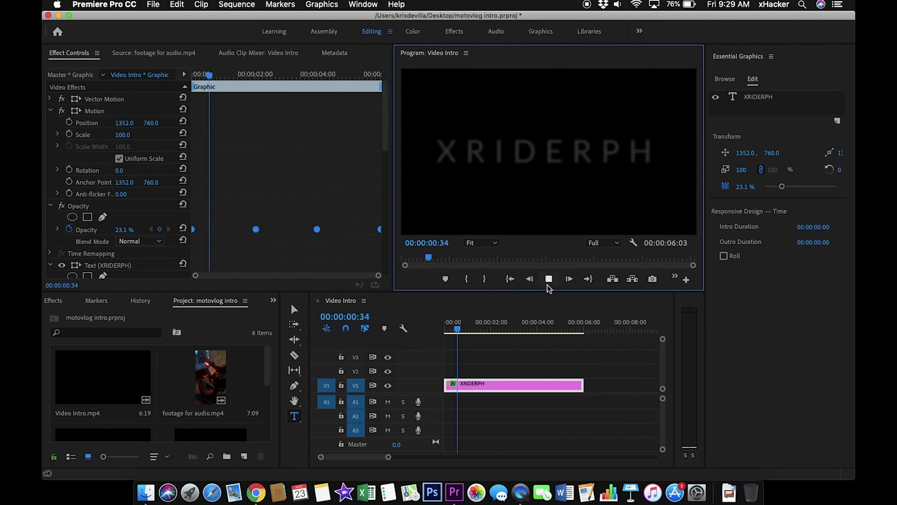
left_click(550, 279)
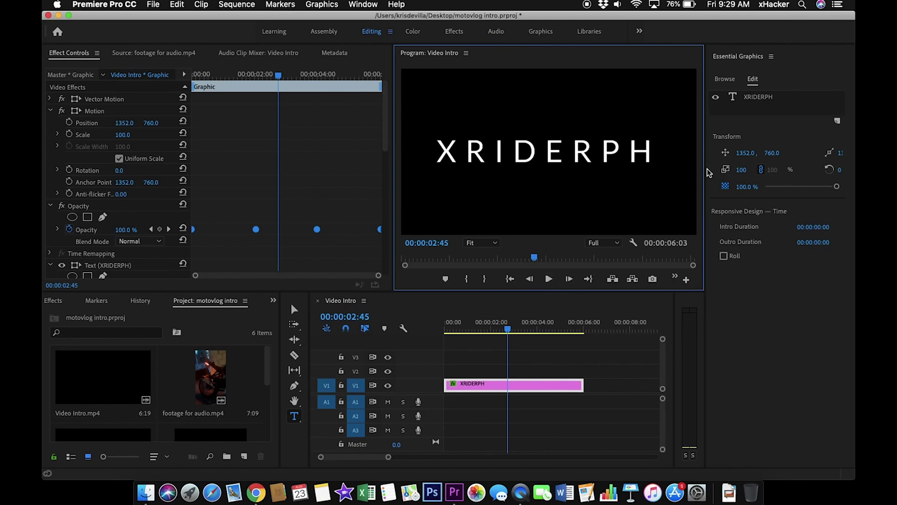
Step: Set the XRIDERPH text's font size to 250, centered in the frame, and play back the result
left_click(759, 98)
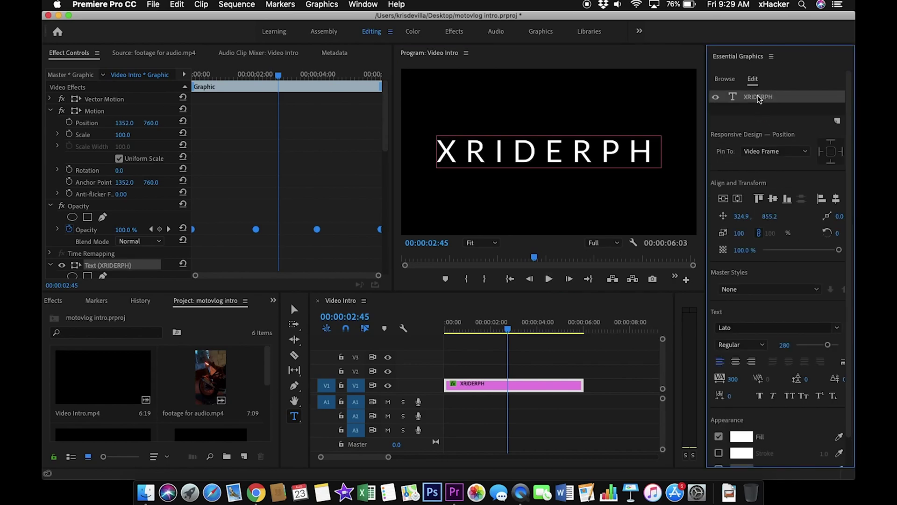
left_click(781, 344)
key("Return")
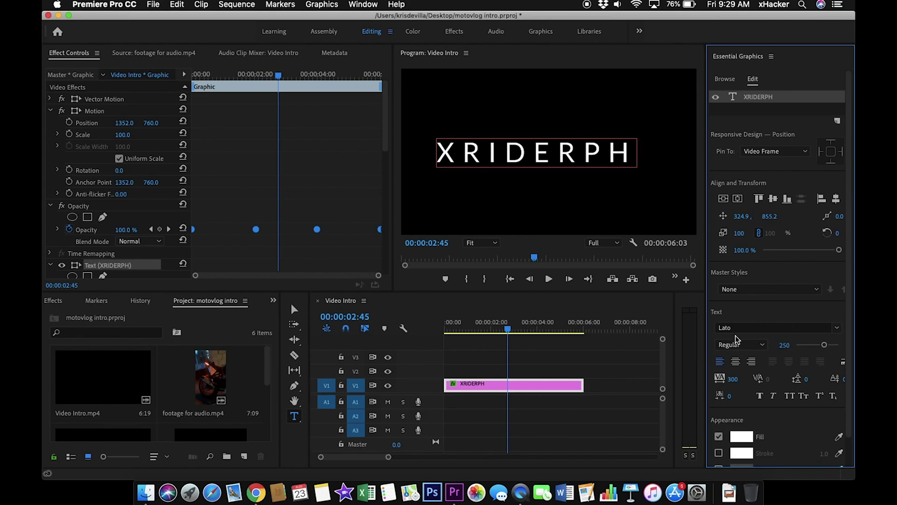
left_click(738, 198)
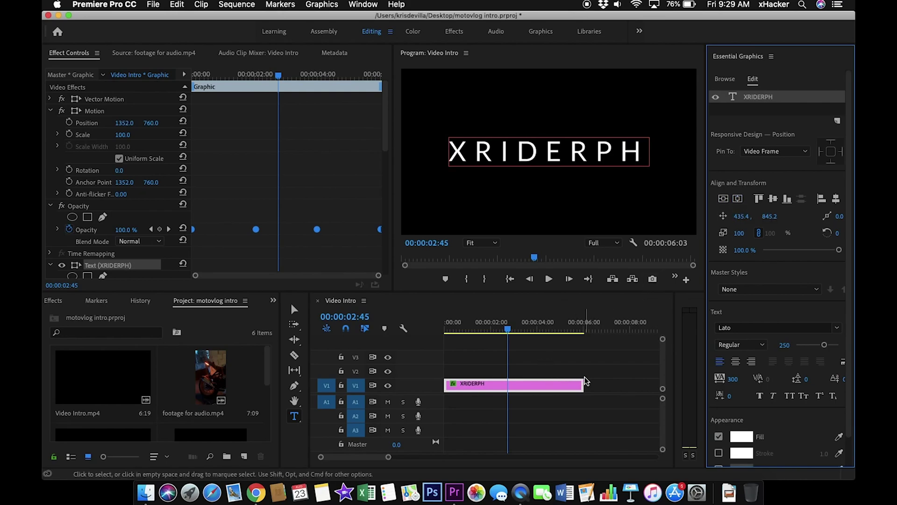
left_click(543, 350)
left_click(529, 330)
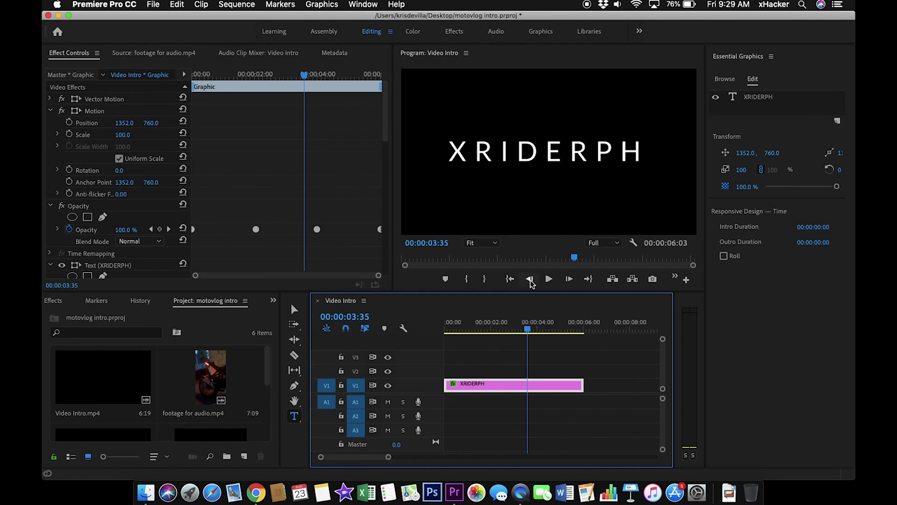
left_click(510, 279)
key("space")
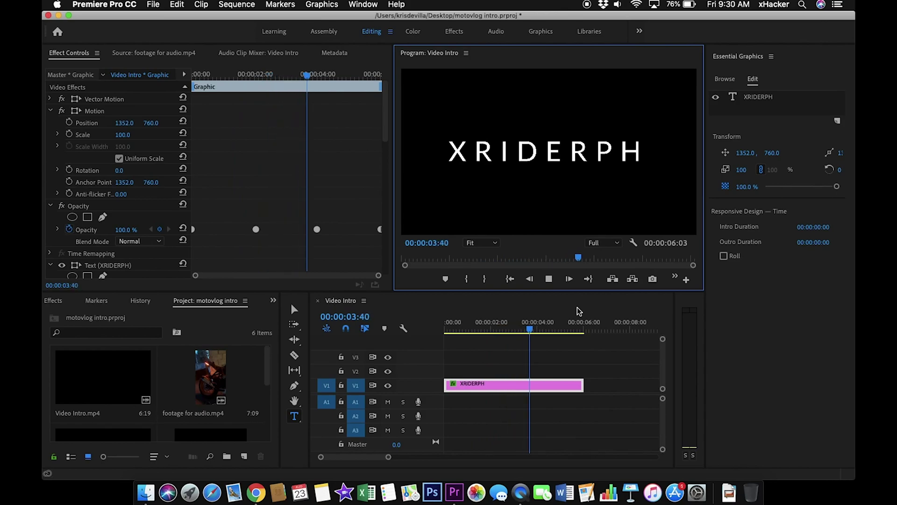
key("space")
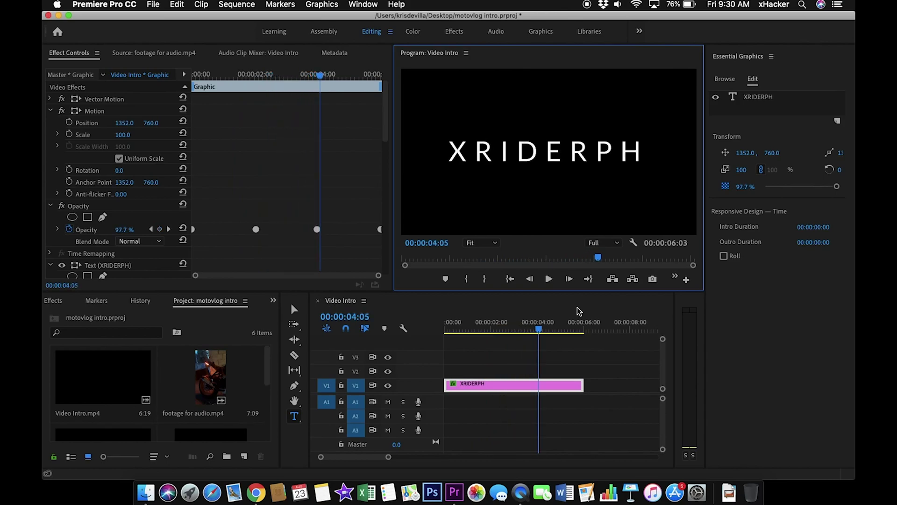
Step: Keyframe the title's Motion Scale from 100 at the start to 115 at 00:00:06:01 and play back the slow zoom
left_click(509, 279)
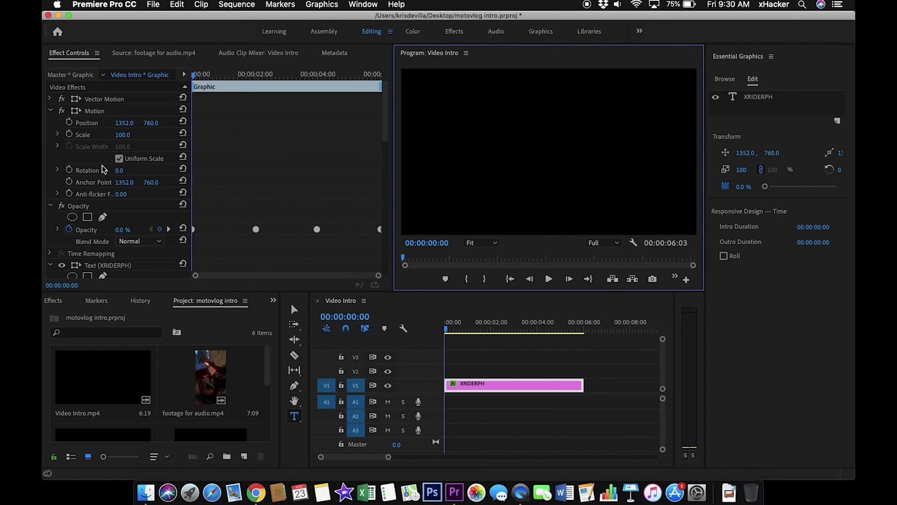
left_click(69, 134)
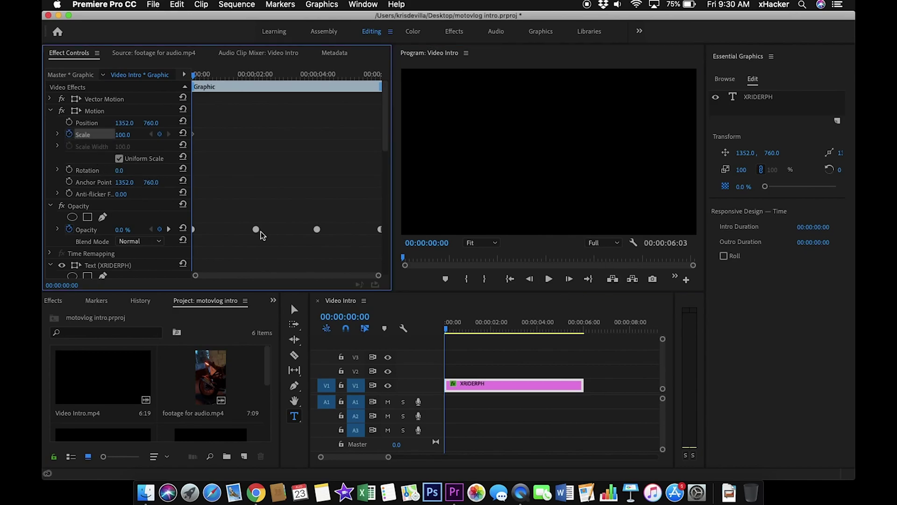
left_click_drag(448, 328, 588, 346)
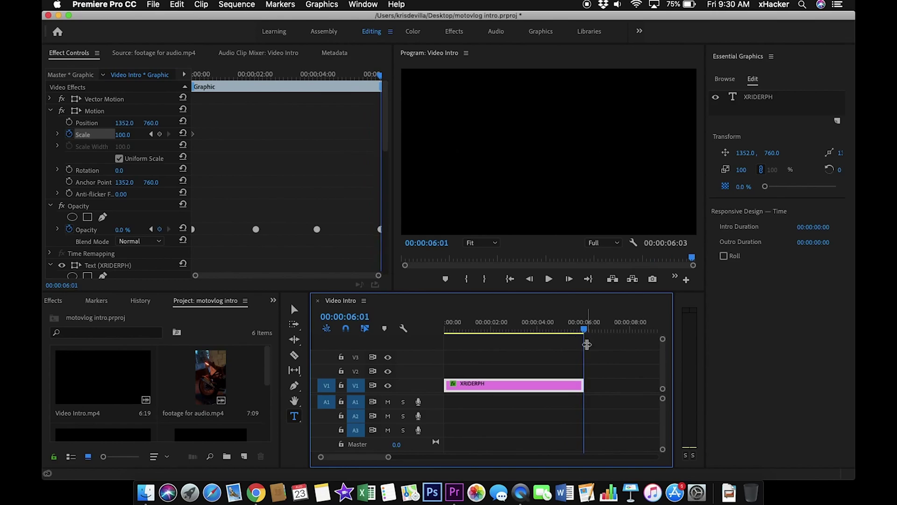
left_click(126, 127)
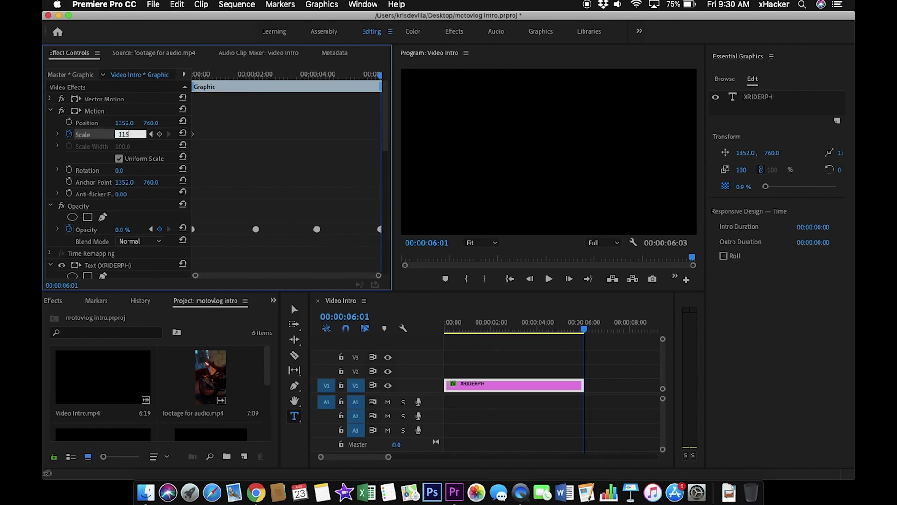
key("Return")
left_click(512, 280)
key("space")
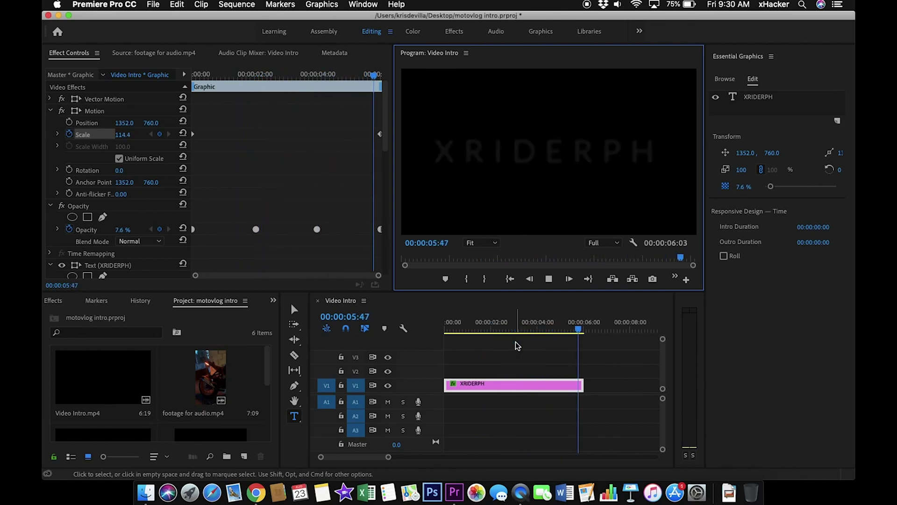
left_click(548, 279)
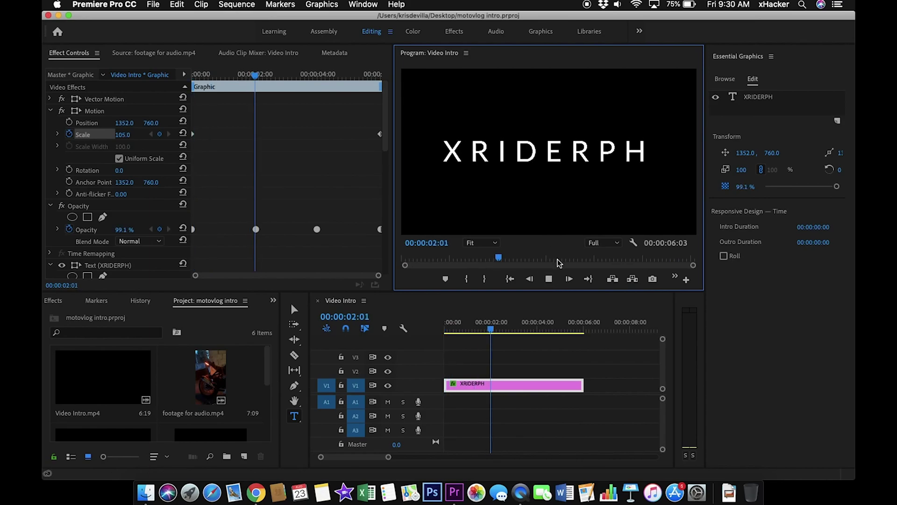
key("space")
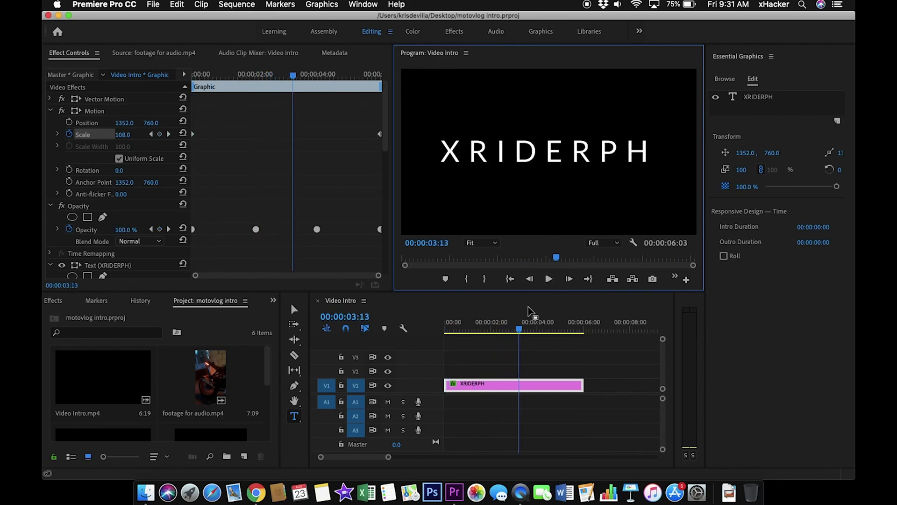
Step: Import intro image.png from the Desktop folder in Finder into the Premiere Pro project
mouse_move(520, 333)
left_mouse_down()
mouse_move(509, 331)
mouse_move(517, 330)
left_mouse_up()
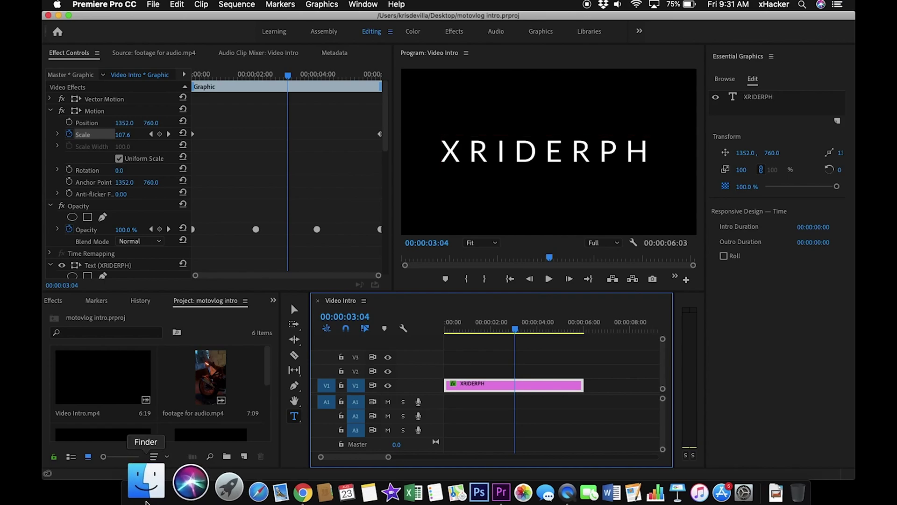
left_click(153, 488)
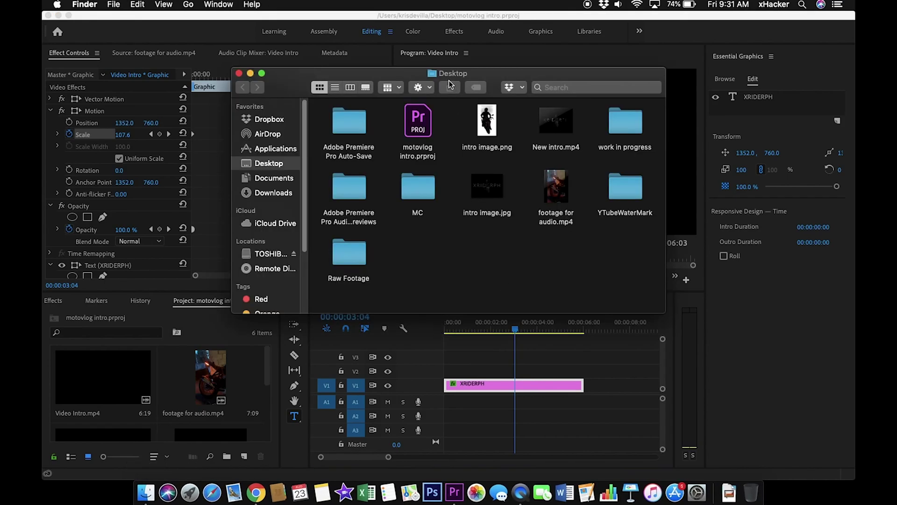
left_click_drag(448, 80, 567, 88)
left_click_drag(604, 128, 177, 385)
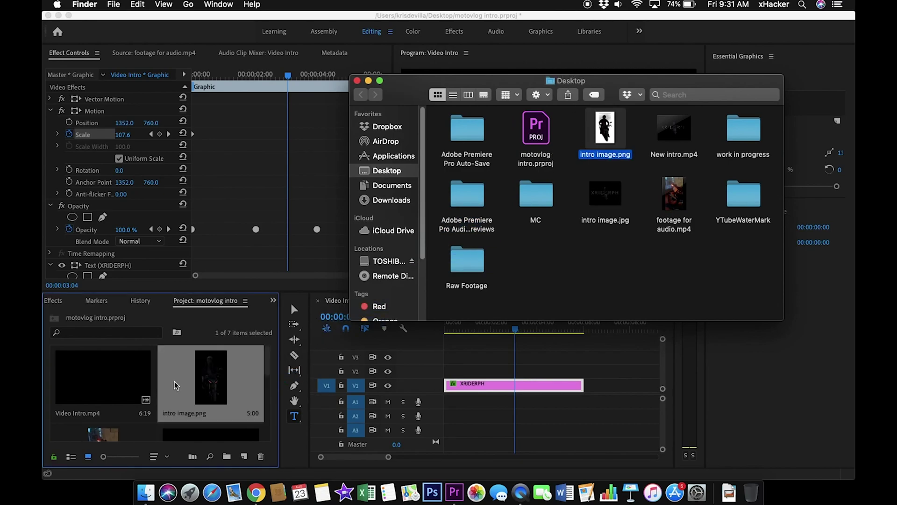
left_click(209, 390)
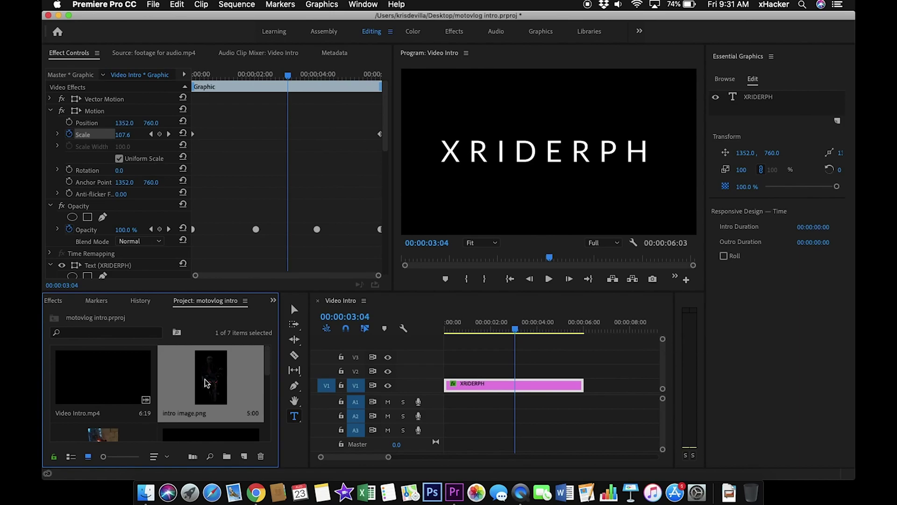
Step: Place intro image.png on track V2 above the title, starting at the beginning of the sequence
left_click_drag(209, 380, 482, 370)
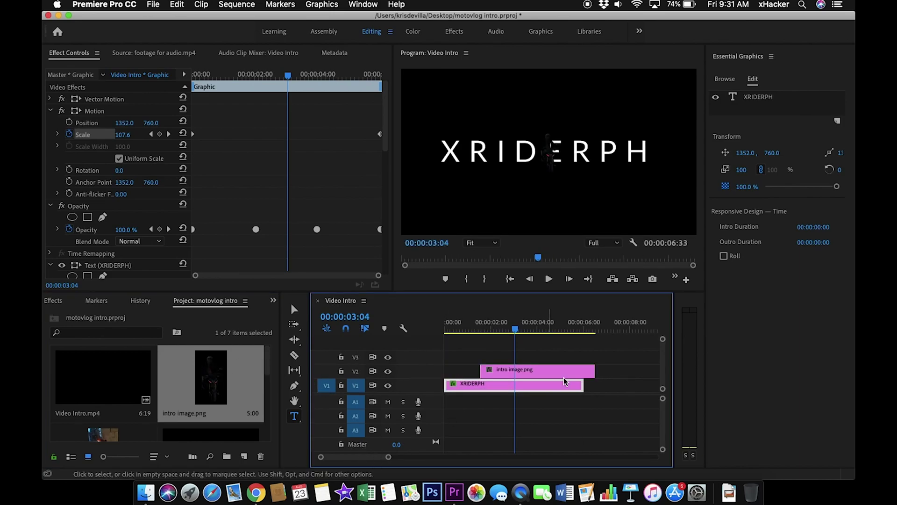
left_click(544, 370)
left_click_drag(544, 370, 508, 371)
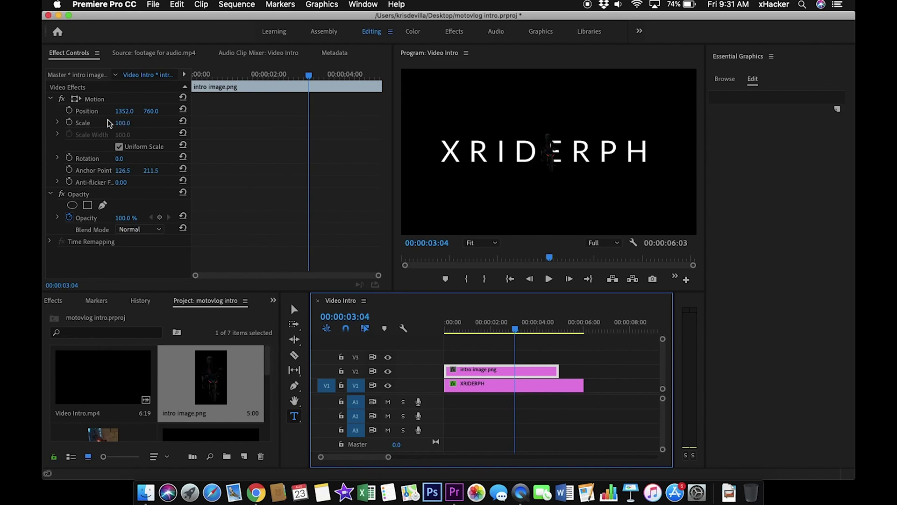
Step: Enlarge the intro image.png clip to a Scale of 250
left_click(58, 122)
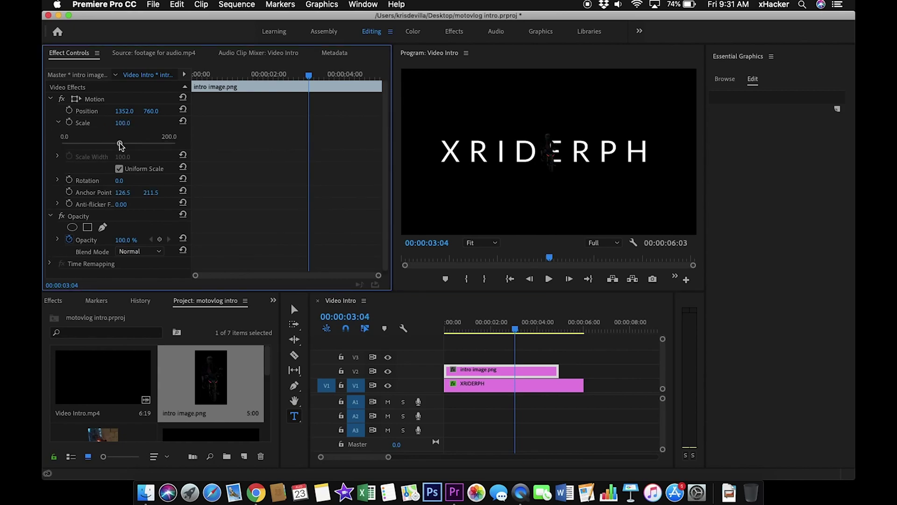
left_click_drag(120, 144, 188, 155)
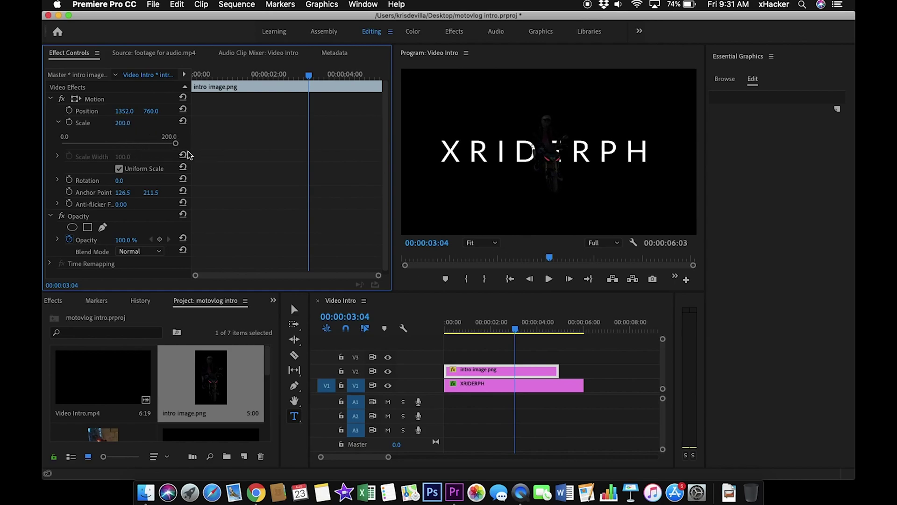
left_click(130, 121)
key("Return")
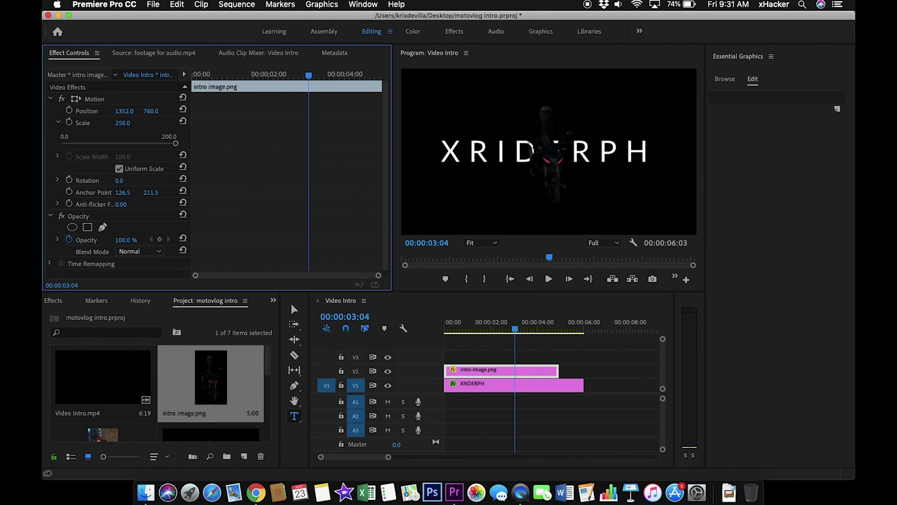
Step: Trim the start of the intro image.png clip to just before 00:00:01:00
left_click(596, 372)
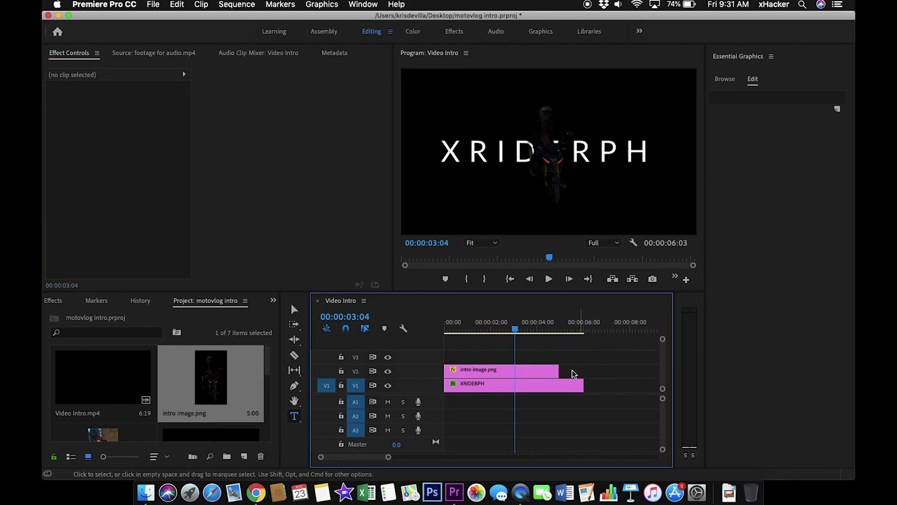
left_click(521, 373)
left_click_drag(445, 371, 463, 370)
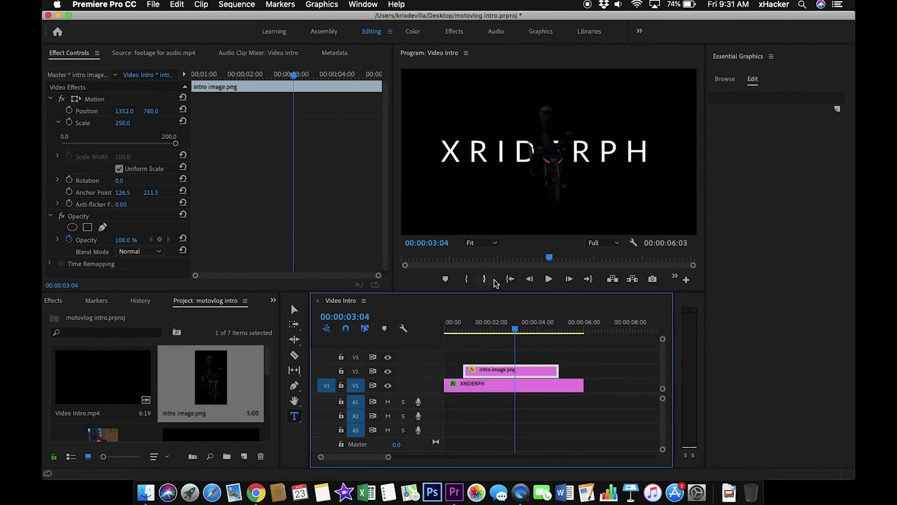
Step: Reposition the intro image.png clip to 1275.0, 781.0 so the rider sits centred over the title, and preview the sequence from its start
left_click(511, 281)
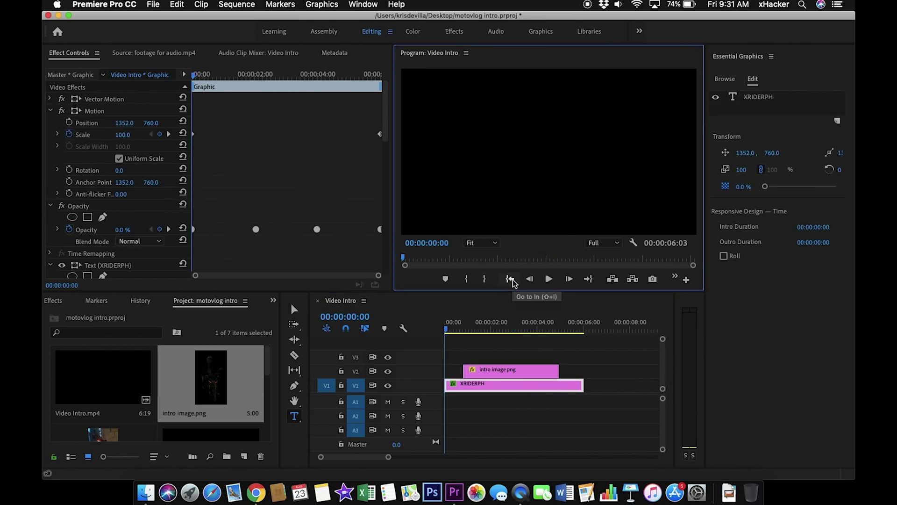
left_click(514, 372)
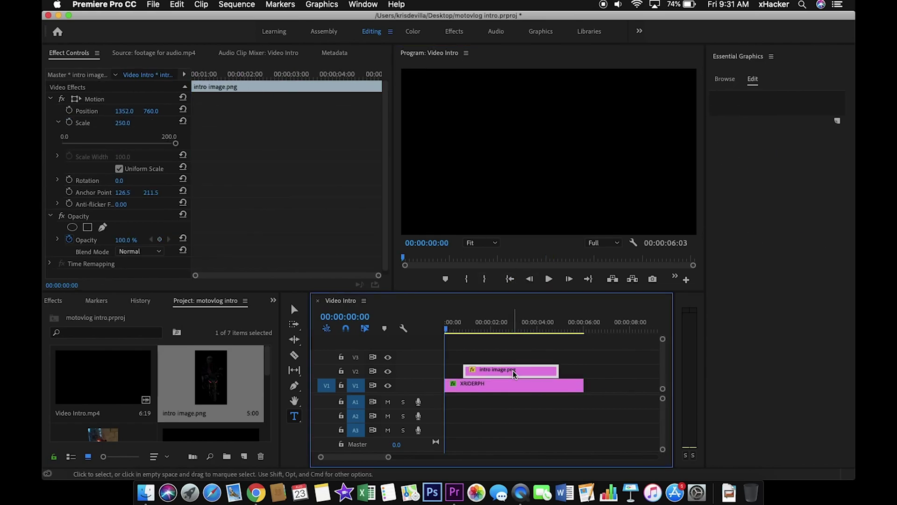
left_click(510, 327)
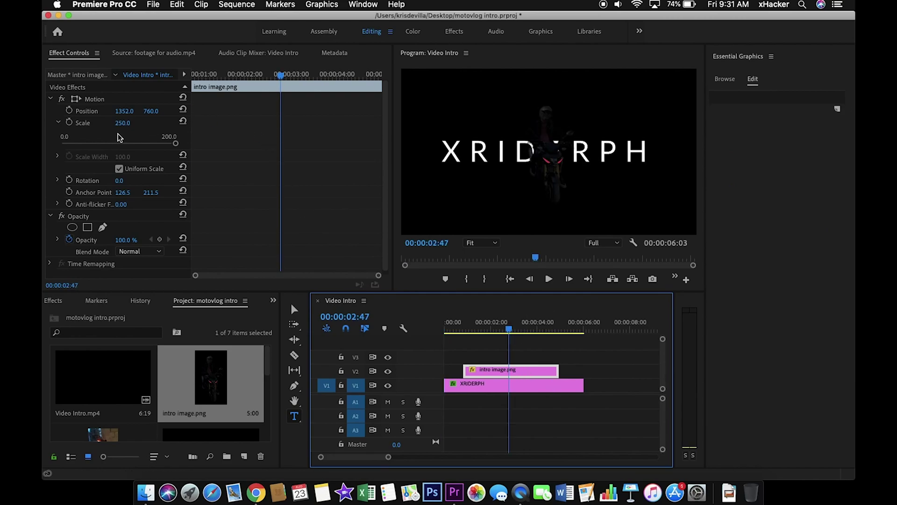
left_click_drag(153, 115, 163, 114)
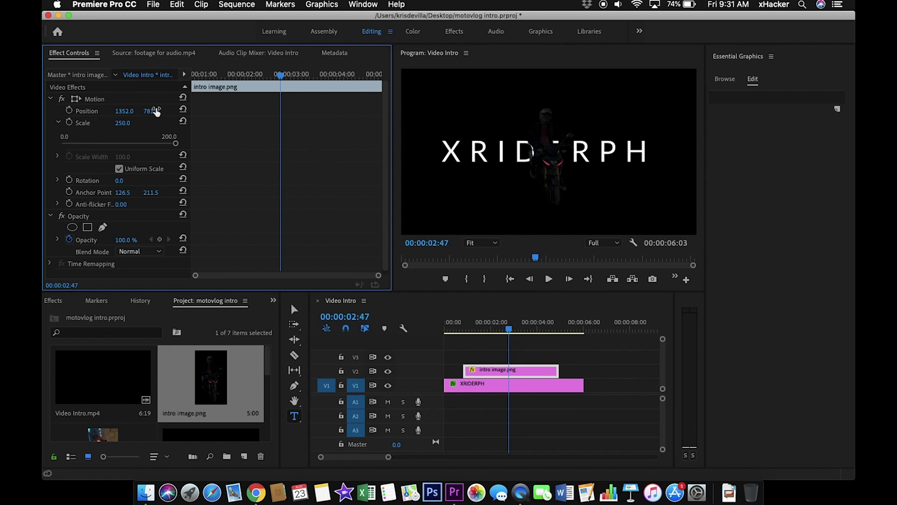
left_click_drag(124, 111, 84, 111)
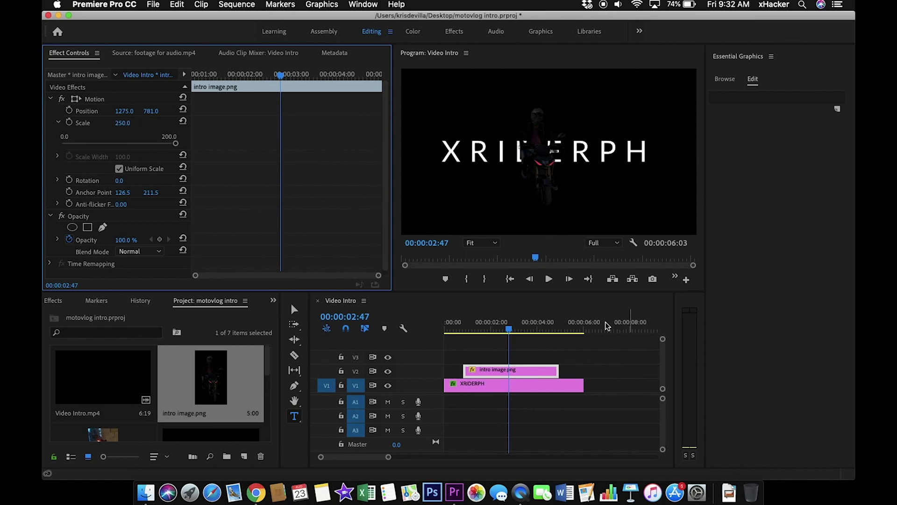
left_click(510, 279)
key("space")
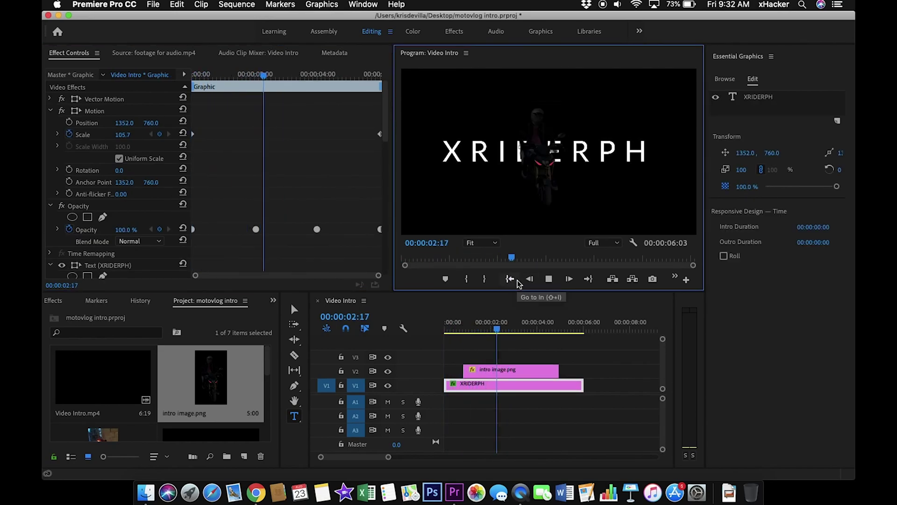
key("space")
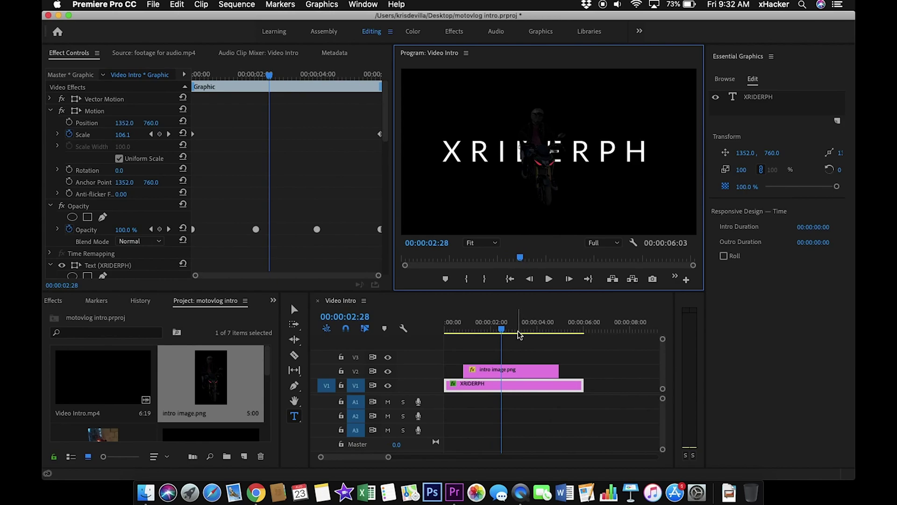
Step: Apply the default transition to the start and end of the intro image.png clip and preview the fades from the sequence start
left_click(465, 371)
right_click(465, 370)
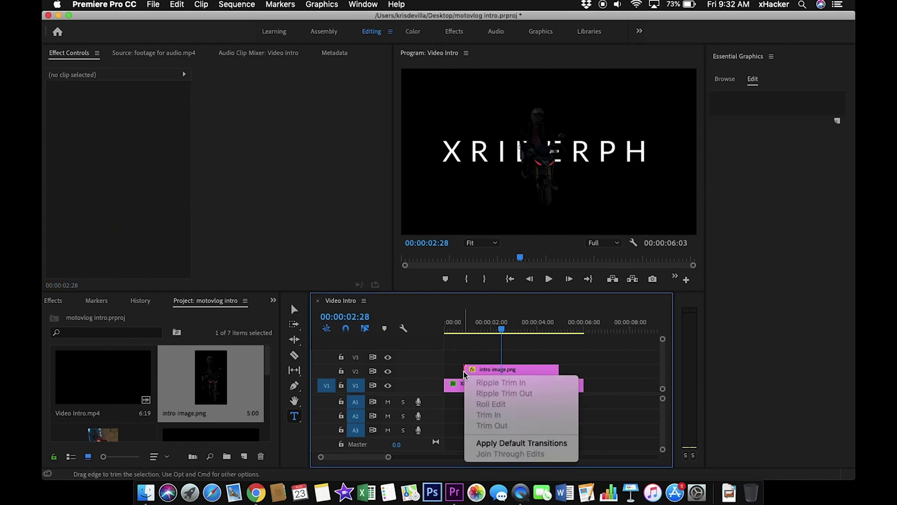
left_click(519, 440)
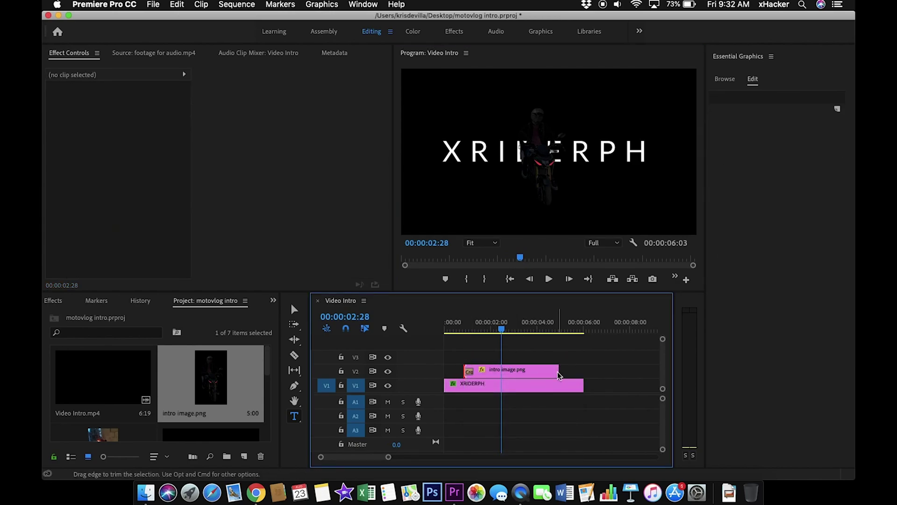
right_click(560, 375)
left_click(591, 445)
left_click(510, 280)
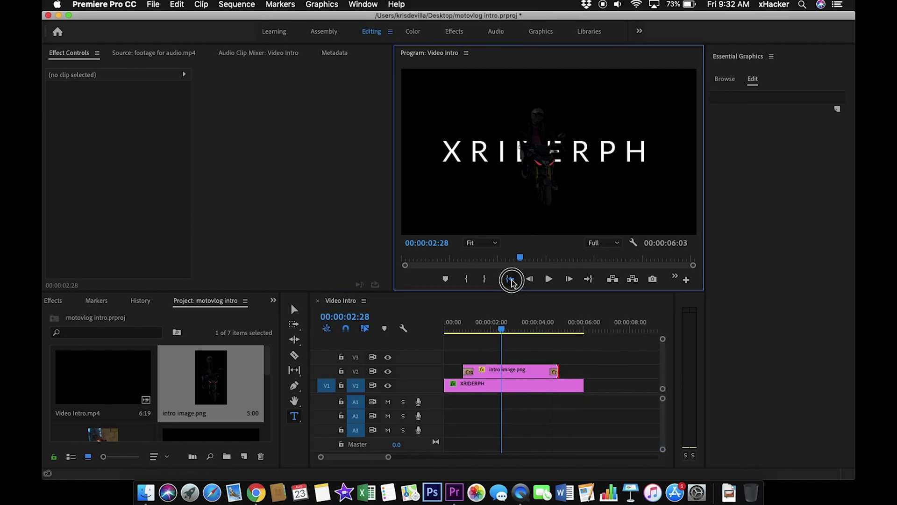
key("space")
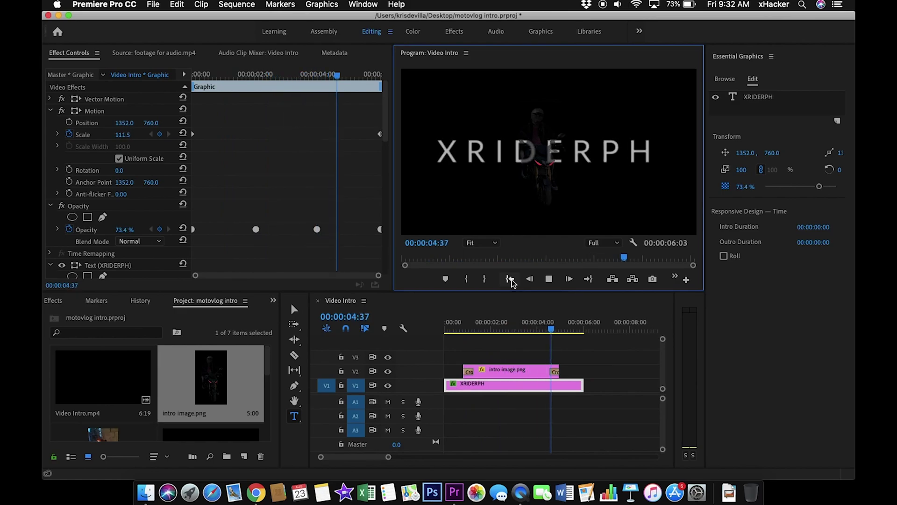
left_click(511, 280)
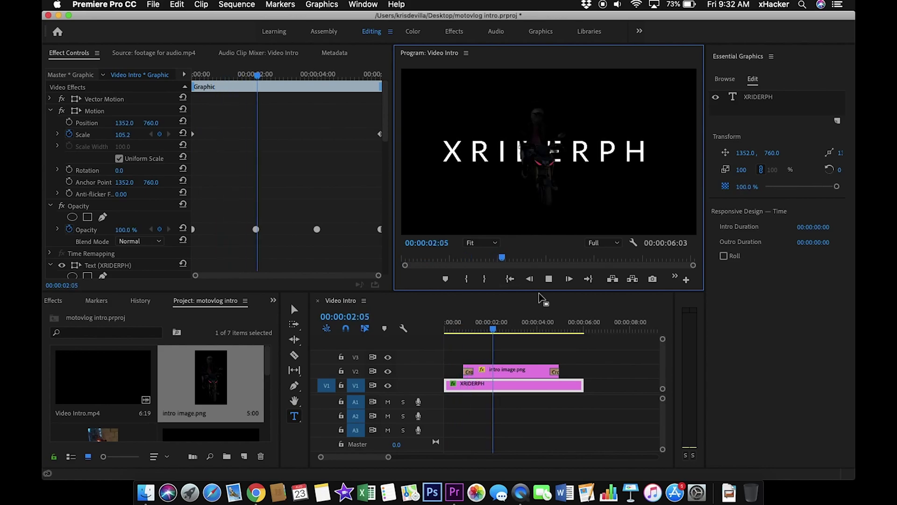
left_click(549, 279)
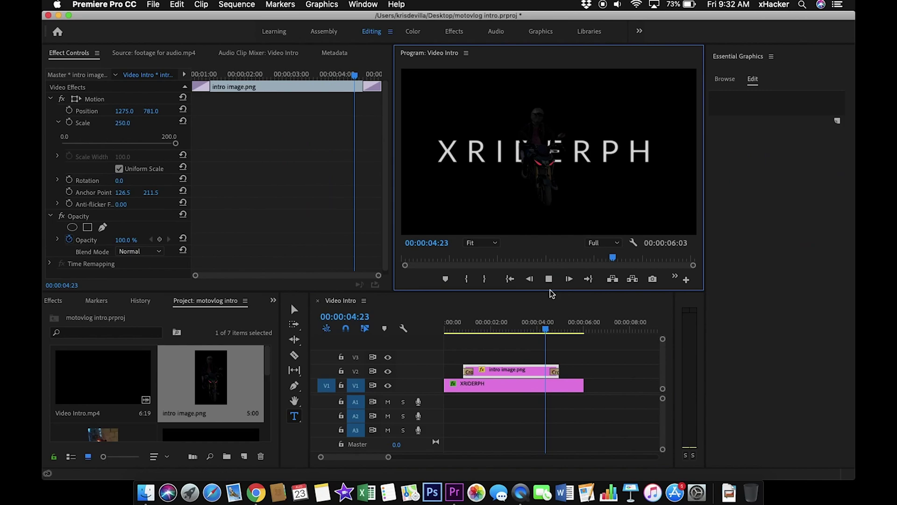
Step: Set the intro image.png clip's Scale to 250 and its vertical Position to 820
left_click(522, 373)
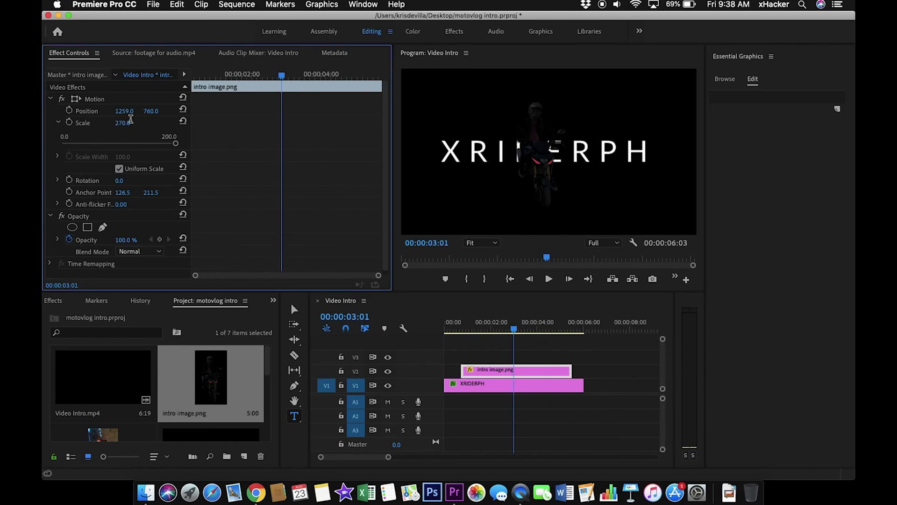
left_click(130, 119)
key("Return")
left_click_drag(151, 110, 178, 111)
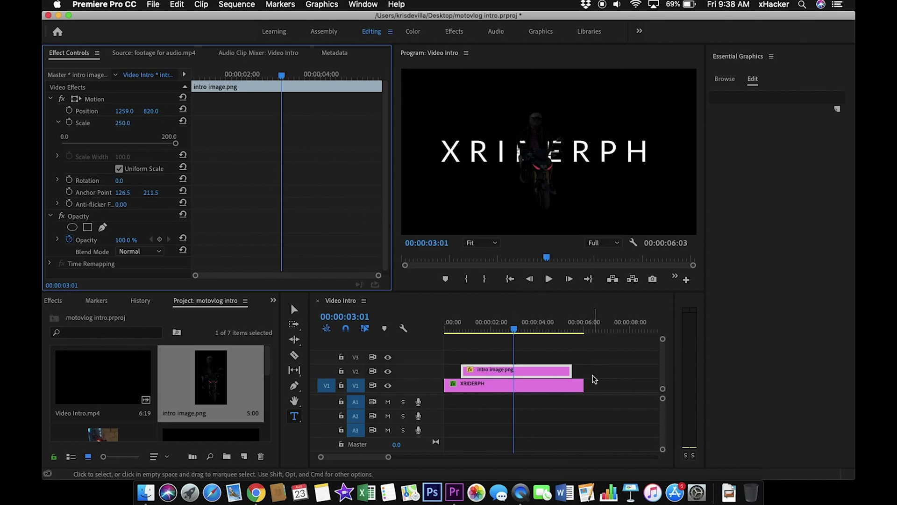
Step: Apply default transitions to both ends of the repositioned intro image.png clip, play the sequence through, and save the project
left_click(572, 374)
right_click(573, 376)
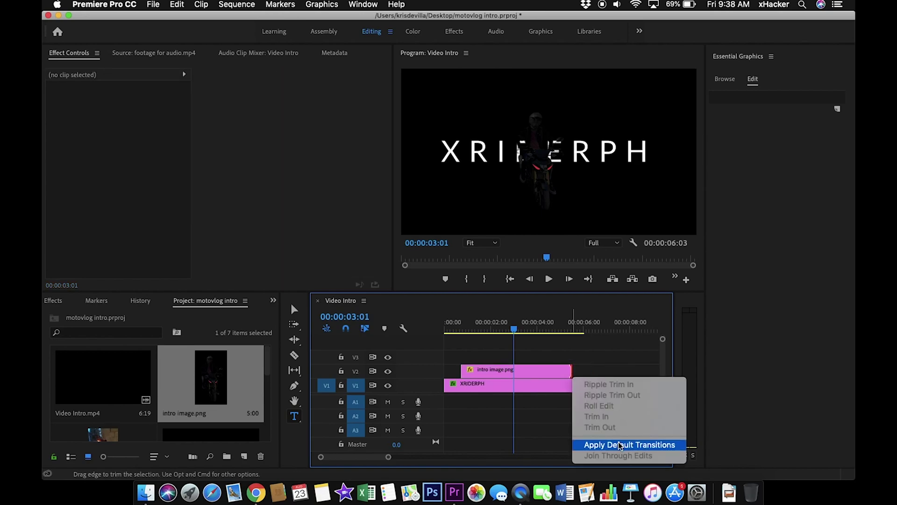
left_click(437, 391)
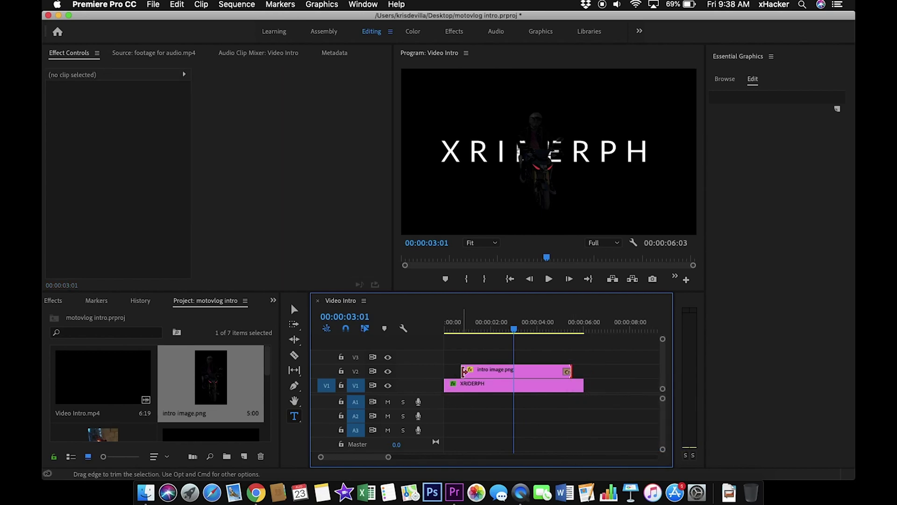
right_click(464, 372)
left_click(518, 444)
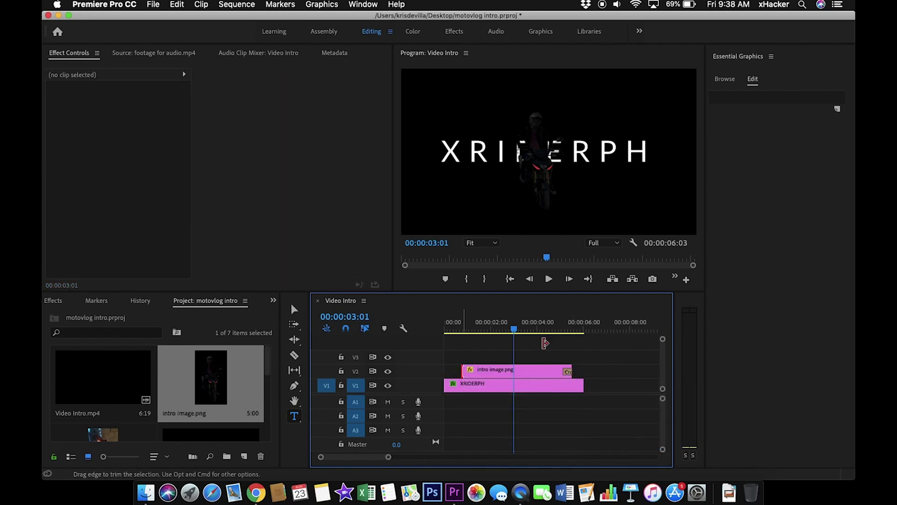
left_click(509, 278)
key("space")
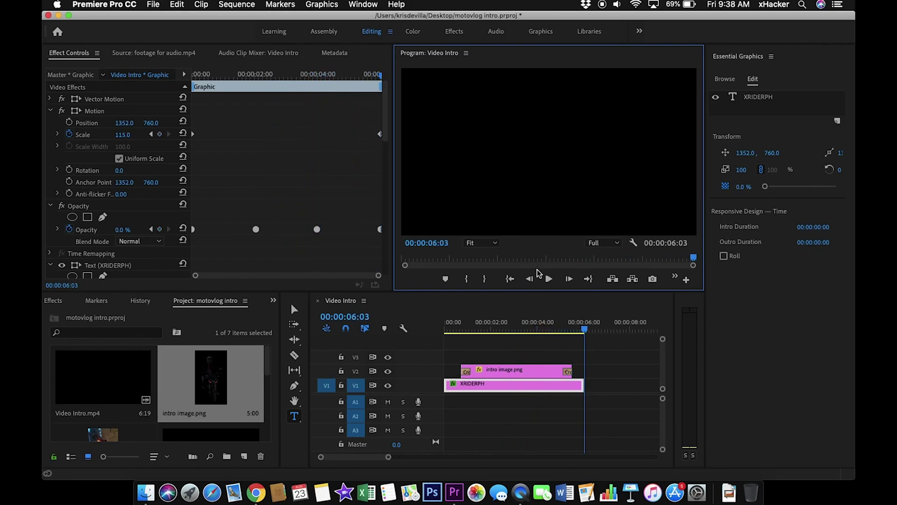
key("super+s")
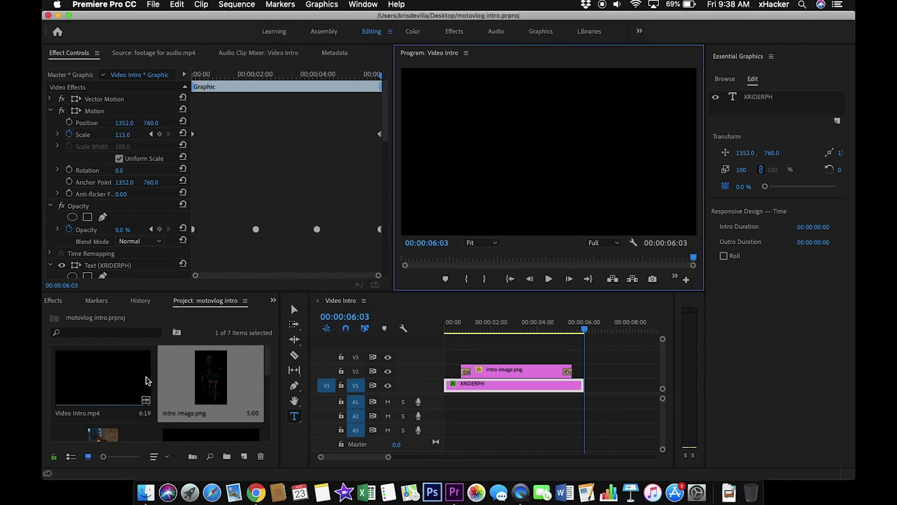
Step: Place only the audio of footage for audio.mp4 on track A1 from the sequence start, play it through, and save the project
left_click_drag(270, 367, 262, 388)
left_click(89, 384)
double_click(90, 383)
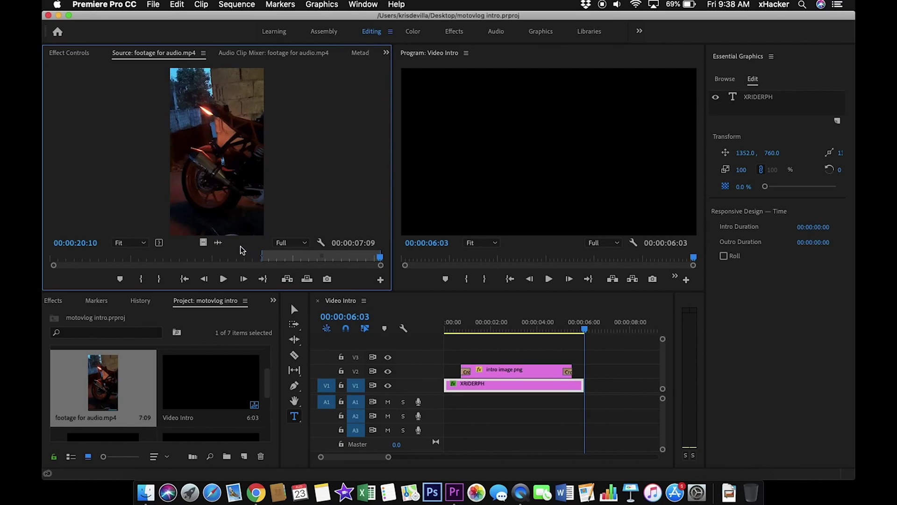
left_click_drag(218, 243, 461, 405)
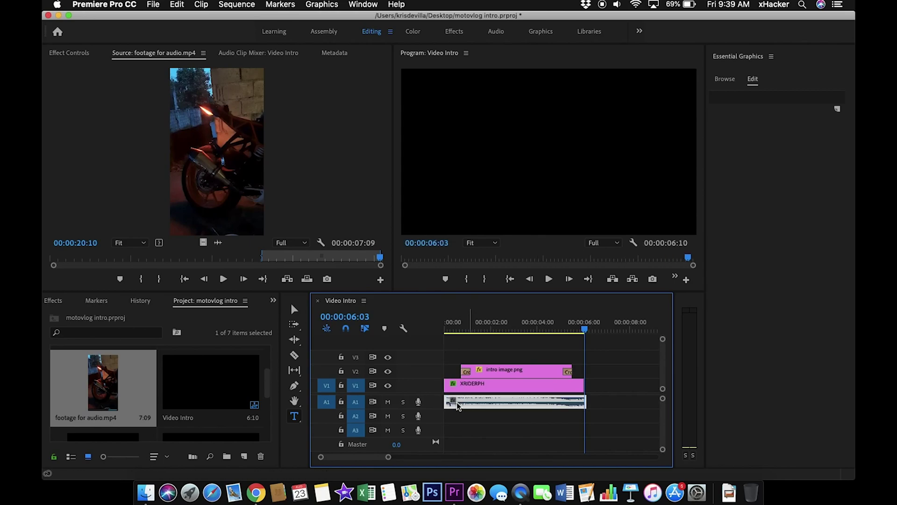
left_click(512, 280)
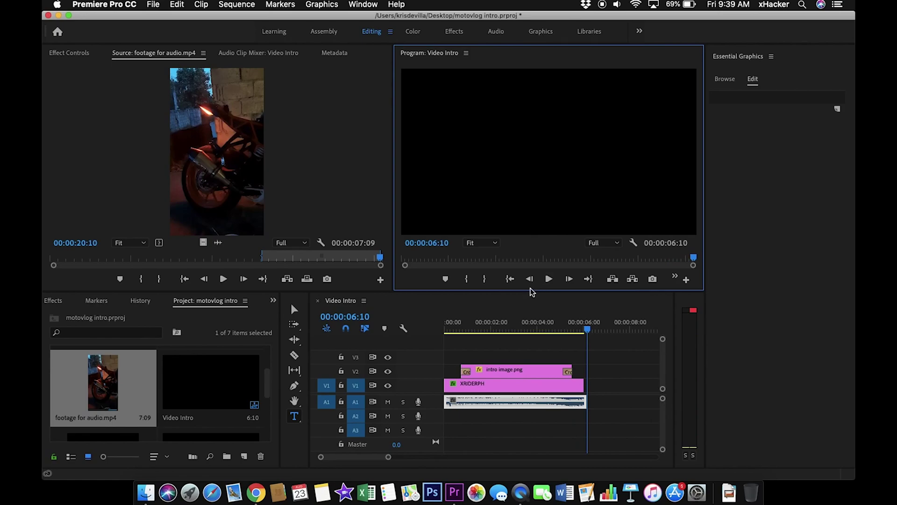
key("cmd+s")
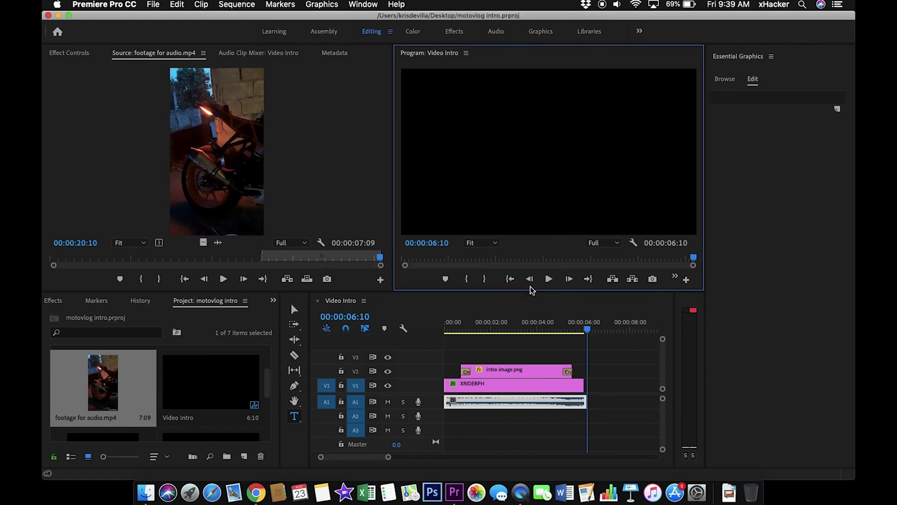
Step: Export the sequence as Video Intro.mp4 to the Desktop folder, using H.264 with the Match Source - High bitrate preset
left_click(510, 280)
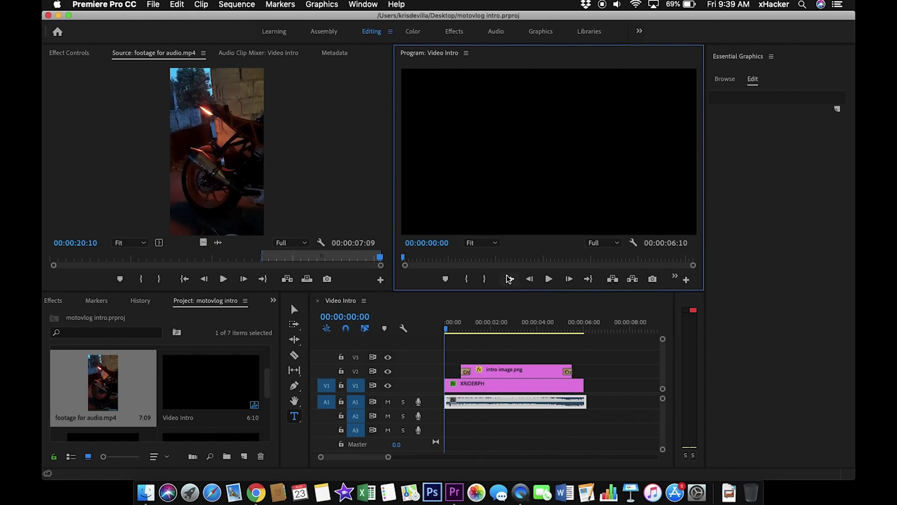
left_click(155, 5)
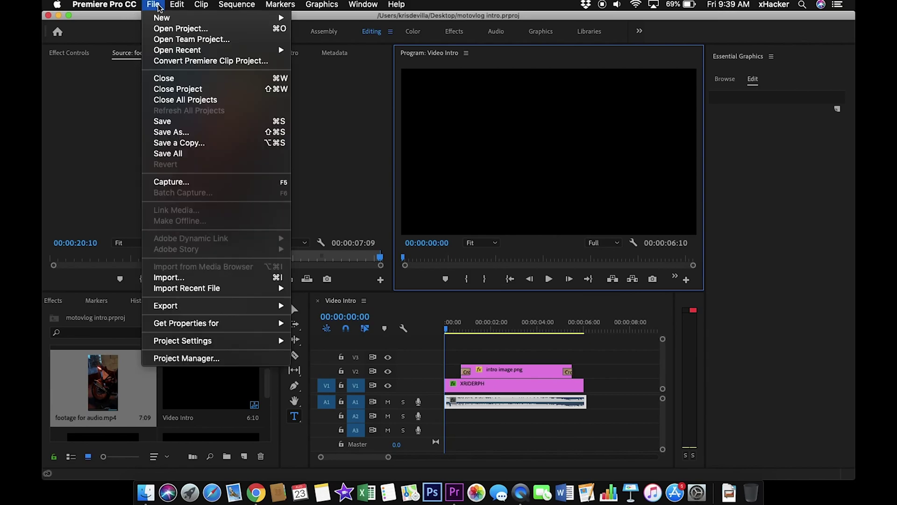
mouse_move(230, 304)
left_click(318, 306)
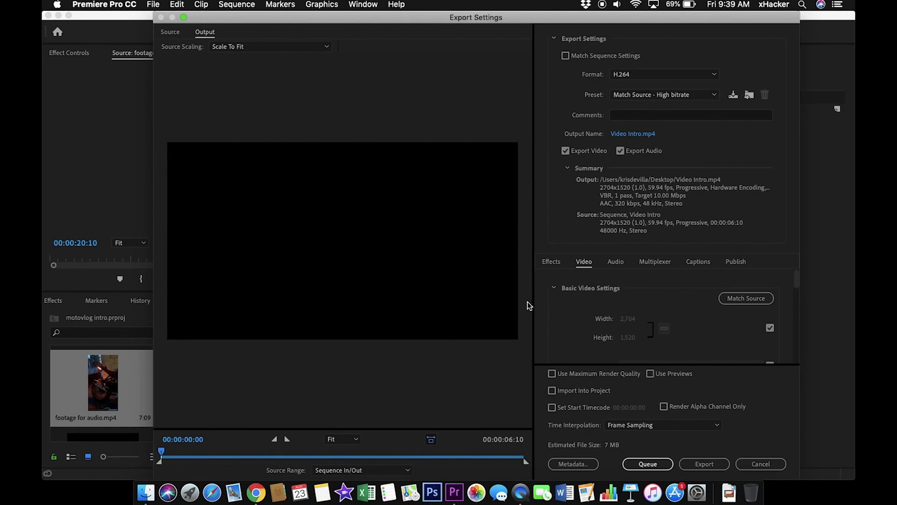
left_click(631, 135)
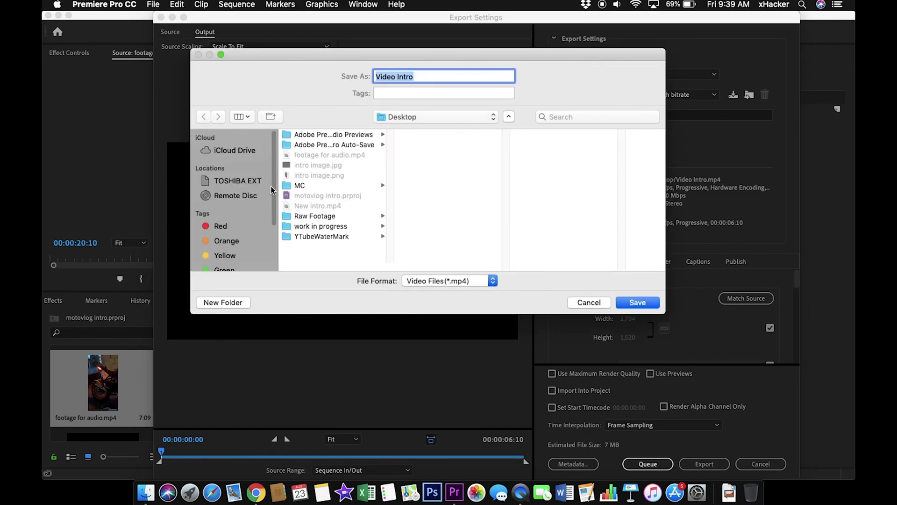
scroll(267, 187, "up", 5)
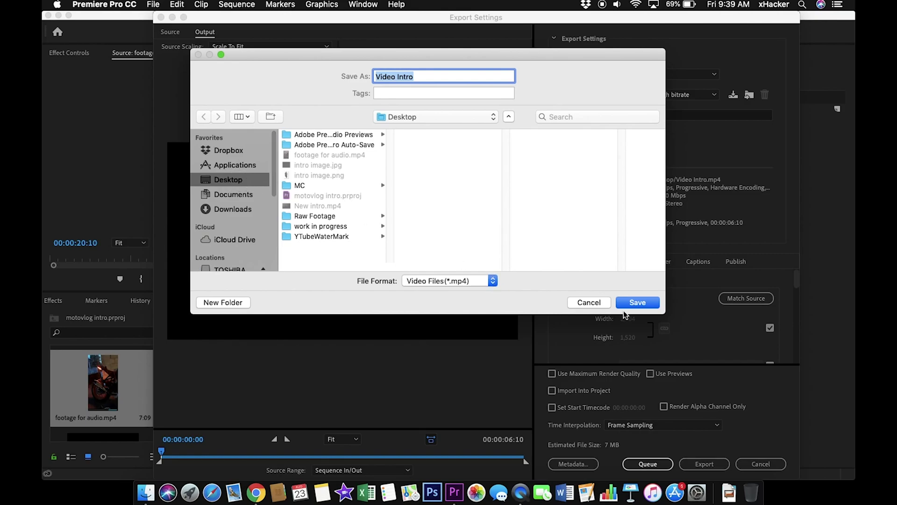
left_click(642, 304)
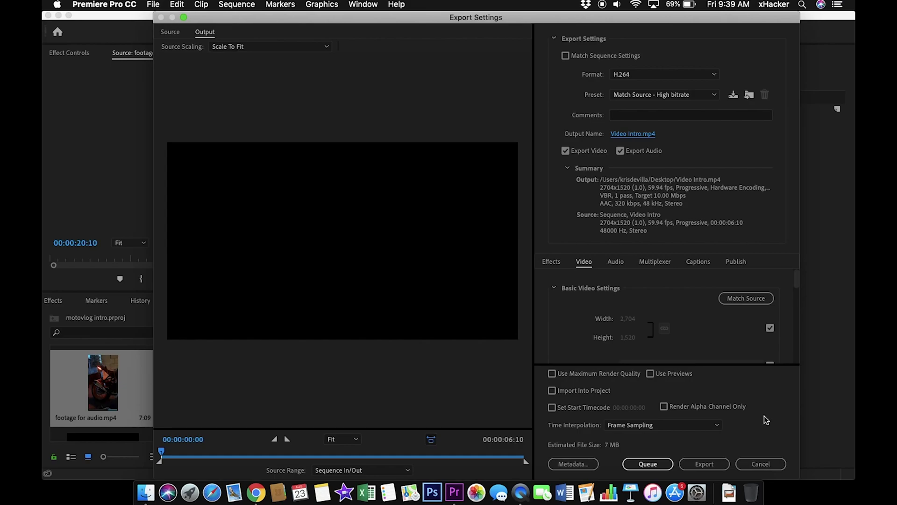
left_click(707, 464)
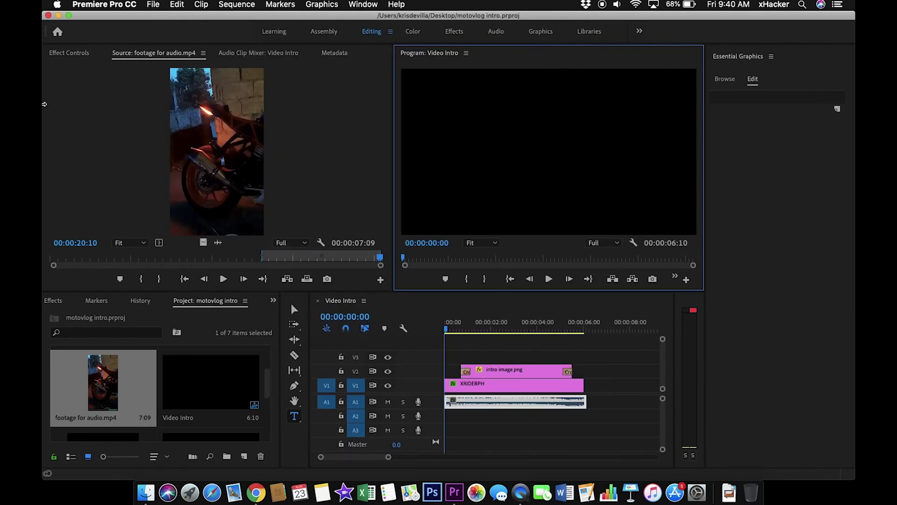
Step: Switch to Finder, play the exported Video Intro.mp4 in QuickTime Player, and close the player and folder windows
left_click(59, 16)
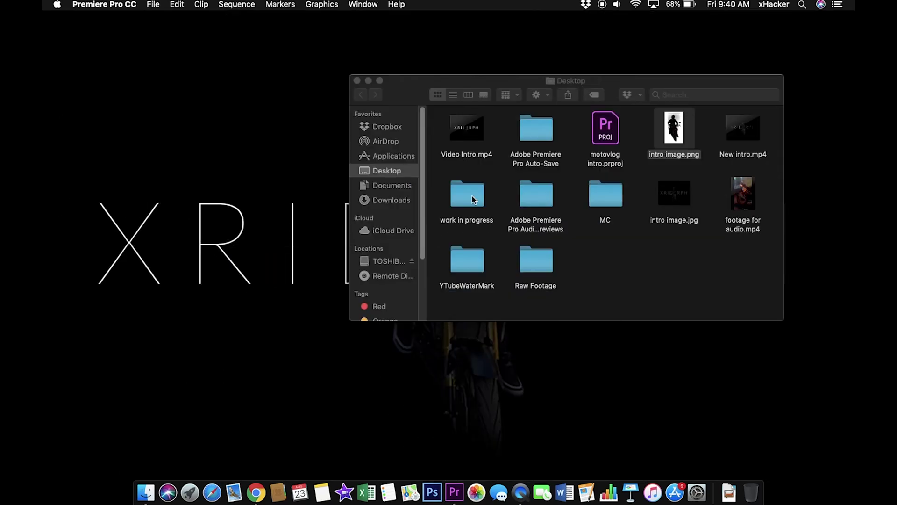
left_click(479, 137)
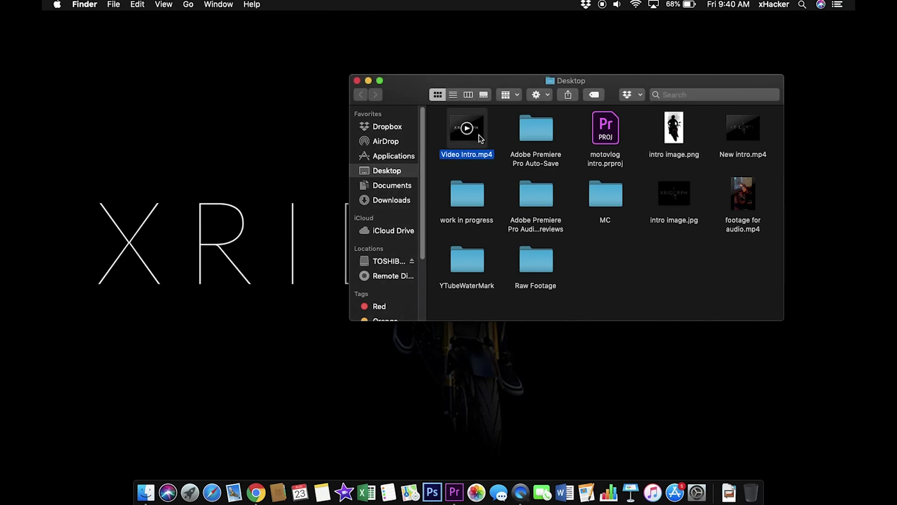
double_click(479, 137)
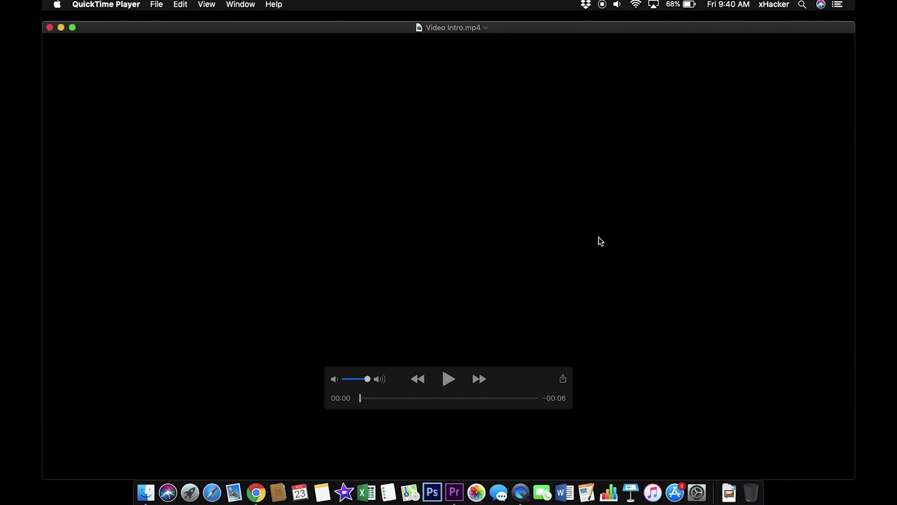
key("space")
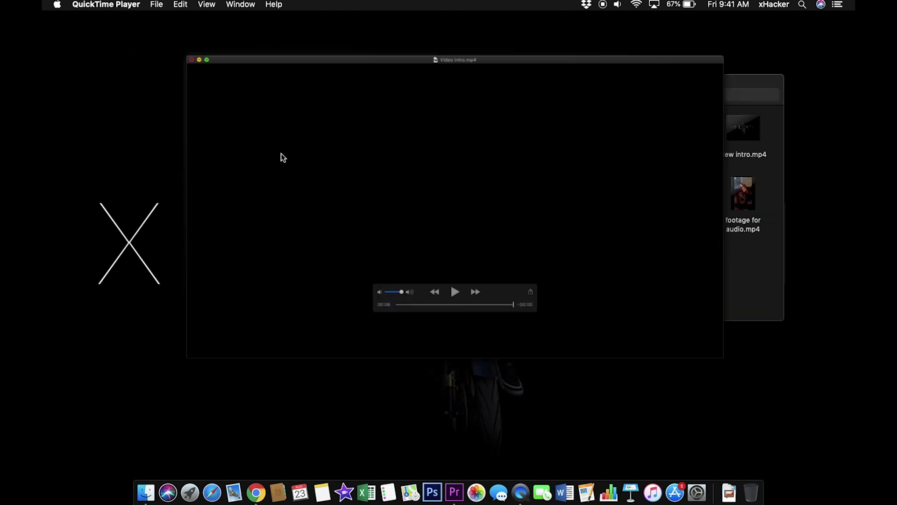
key("super+w")
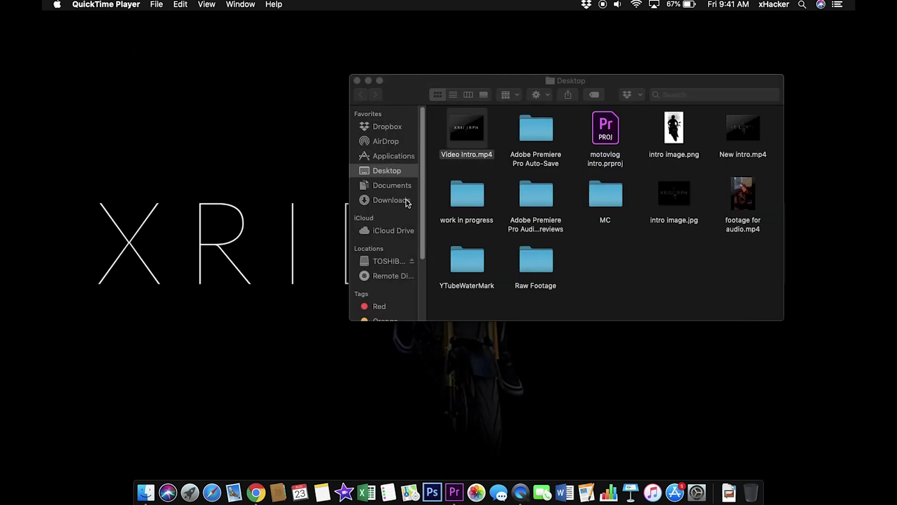
left_click(355, 82)
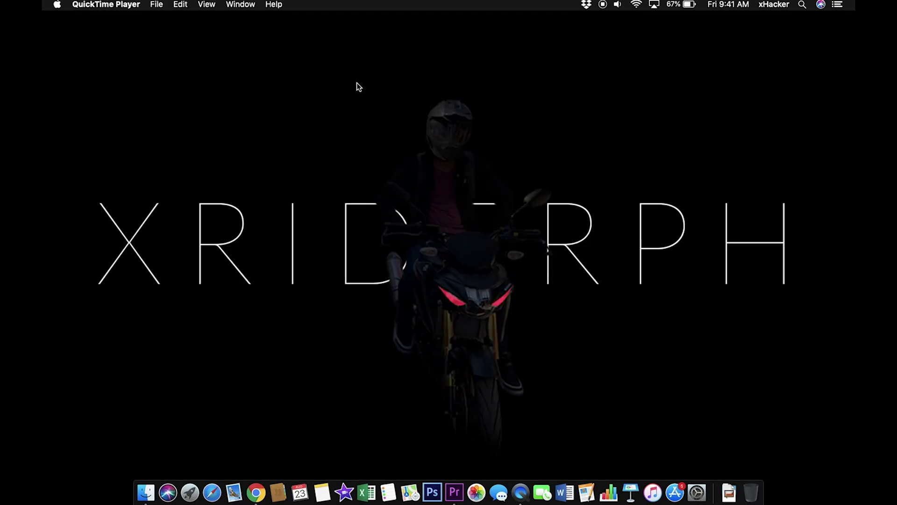